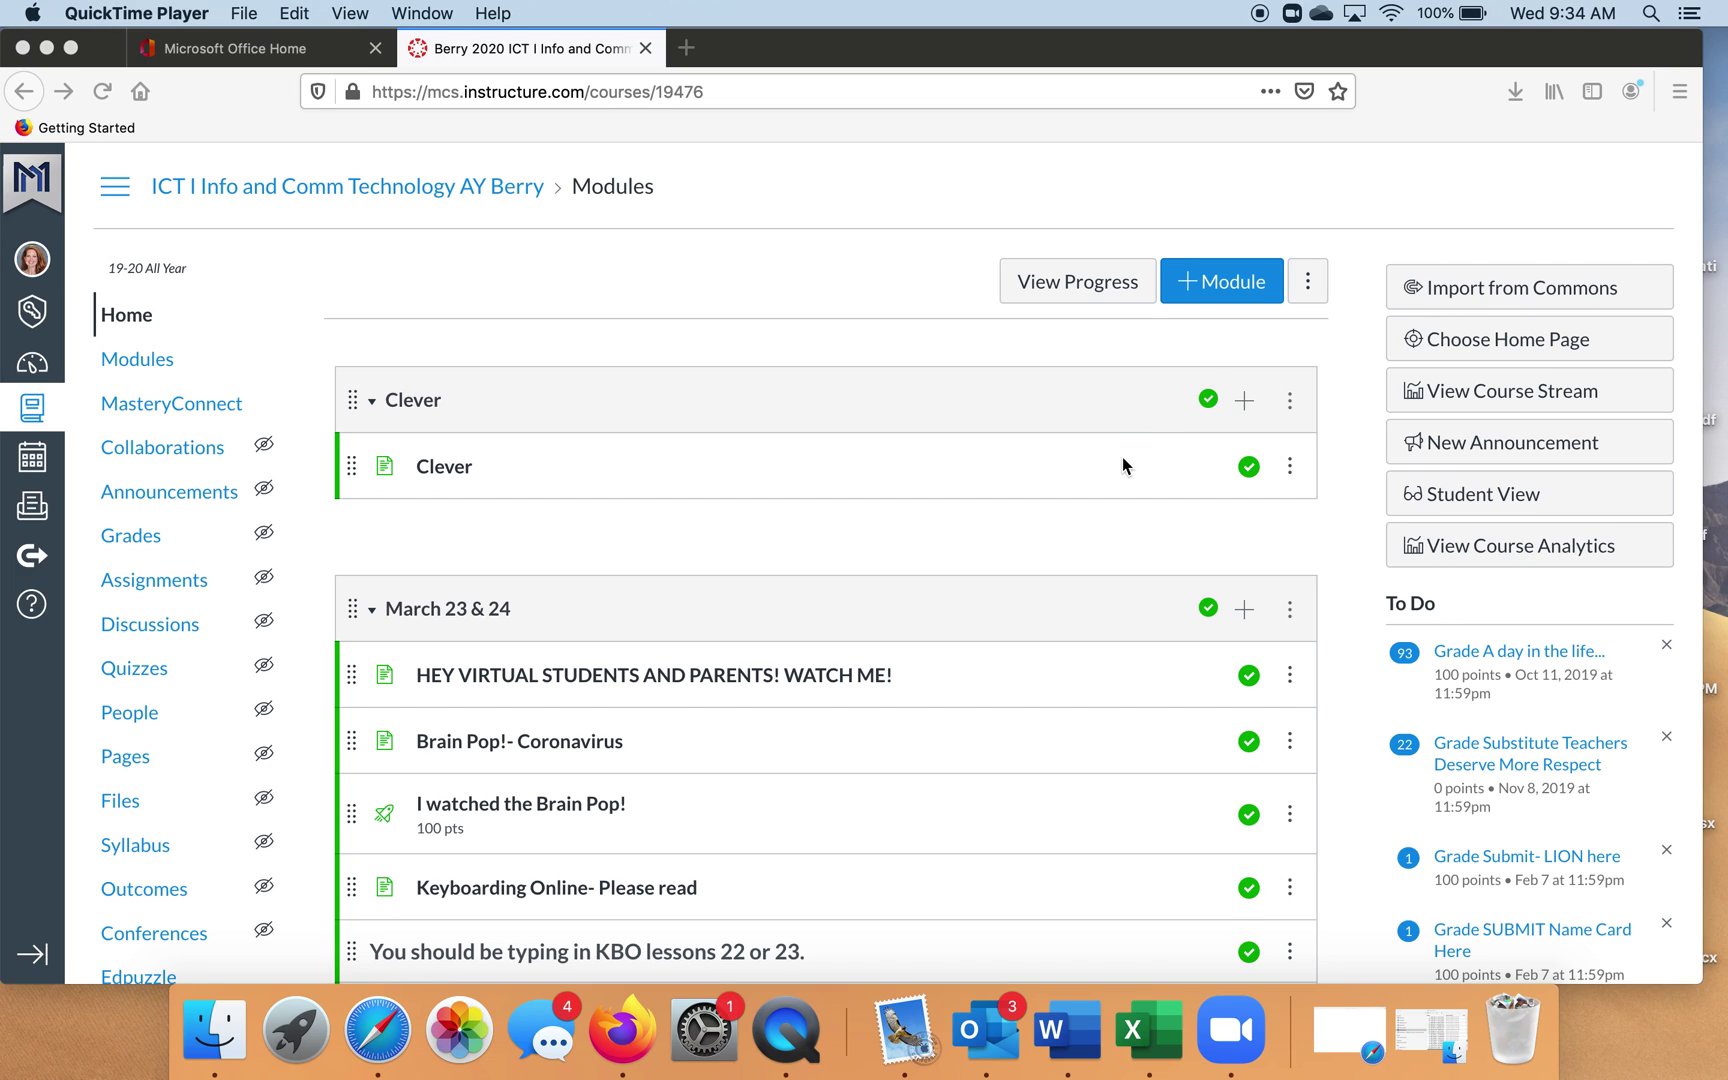
- Add a new page named 'Example' to the Clever module, below the existing Clever item
{"action": "left_click", "coordinate": [1243, 403]}
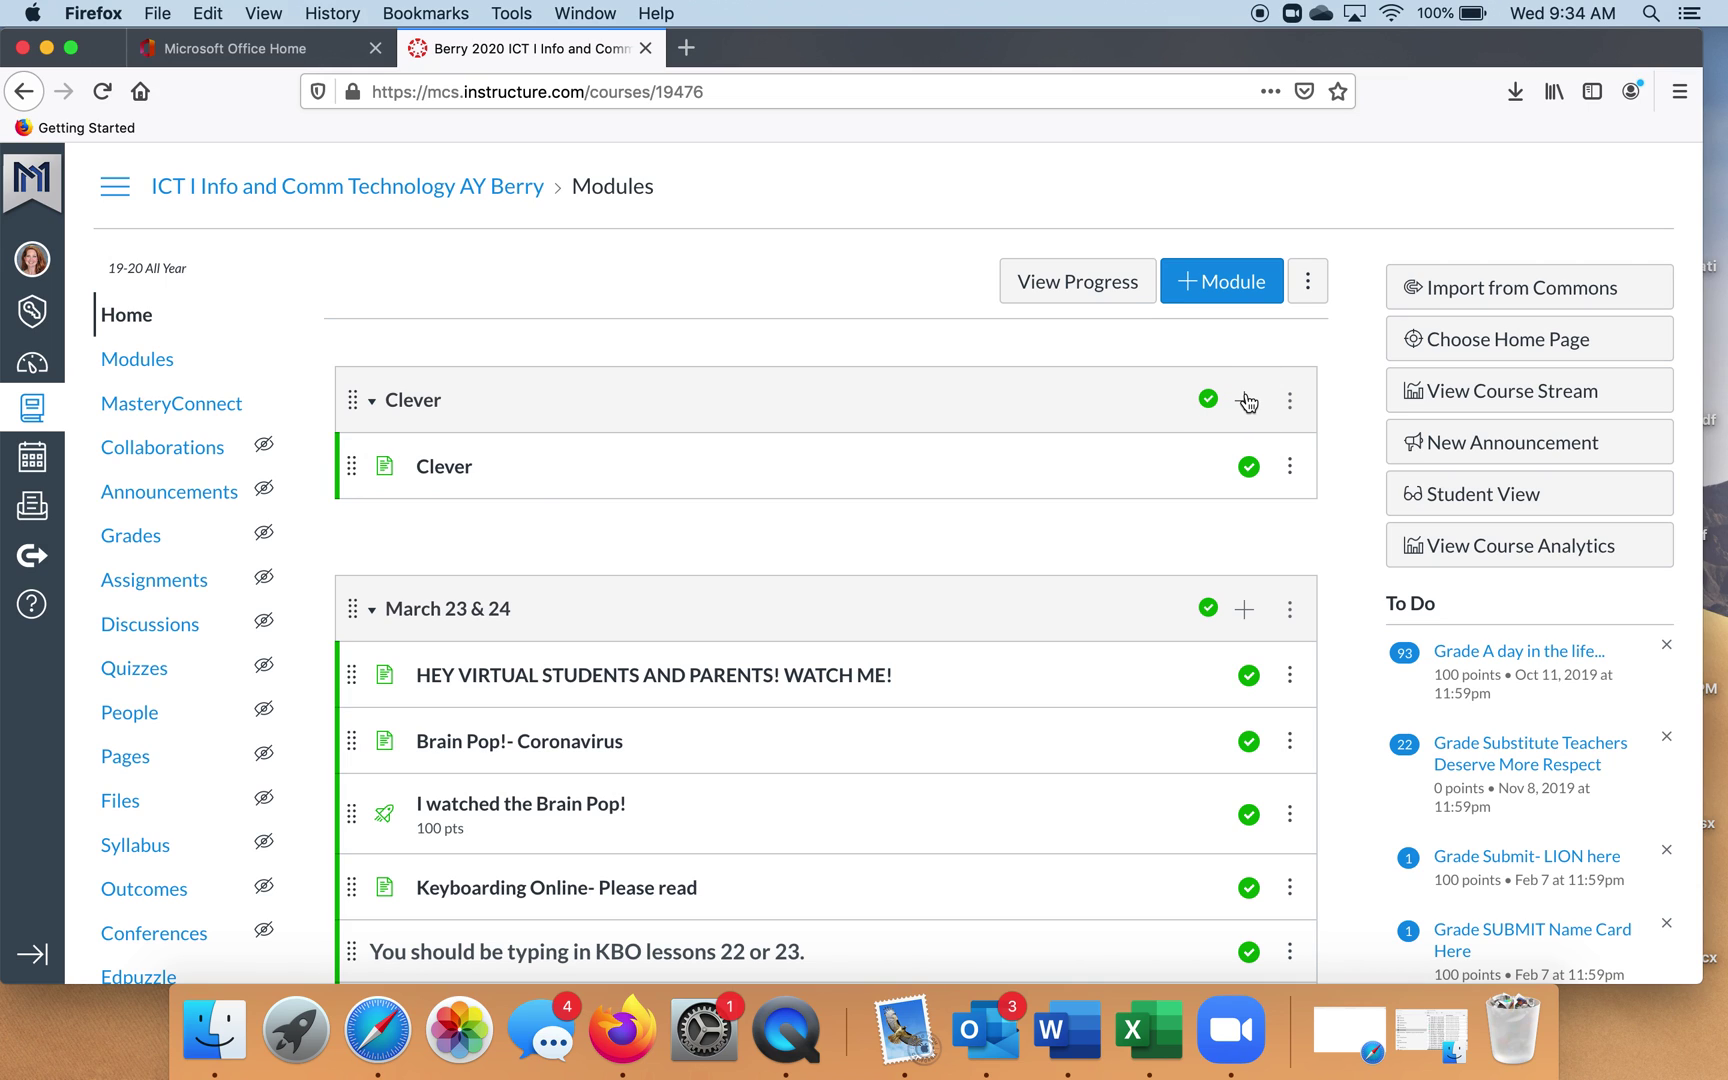
{"action": "left_click", "coordinate": [1240, 400]}
{"action": "left_click", "coordinate": [700, 371]}
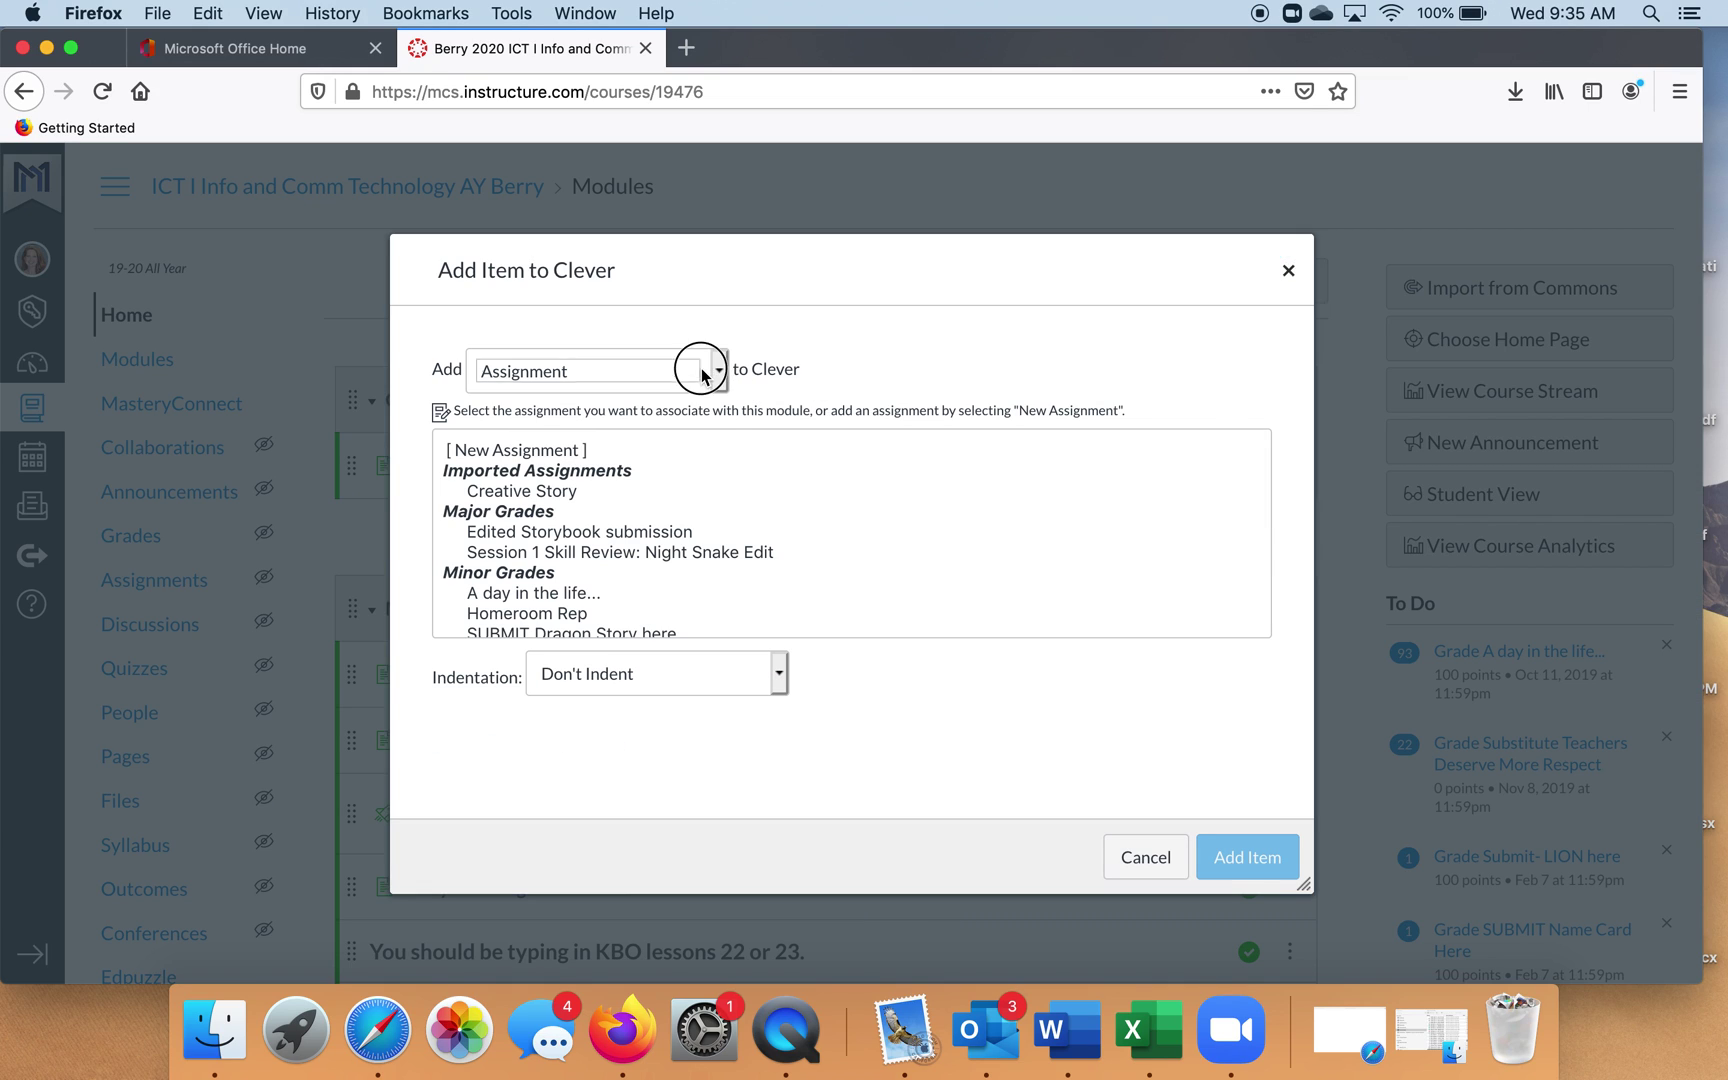
{"action": "left_click", "coordinate": [681, 430]}
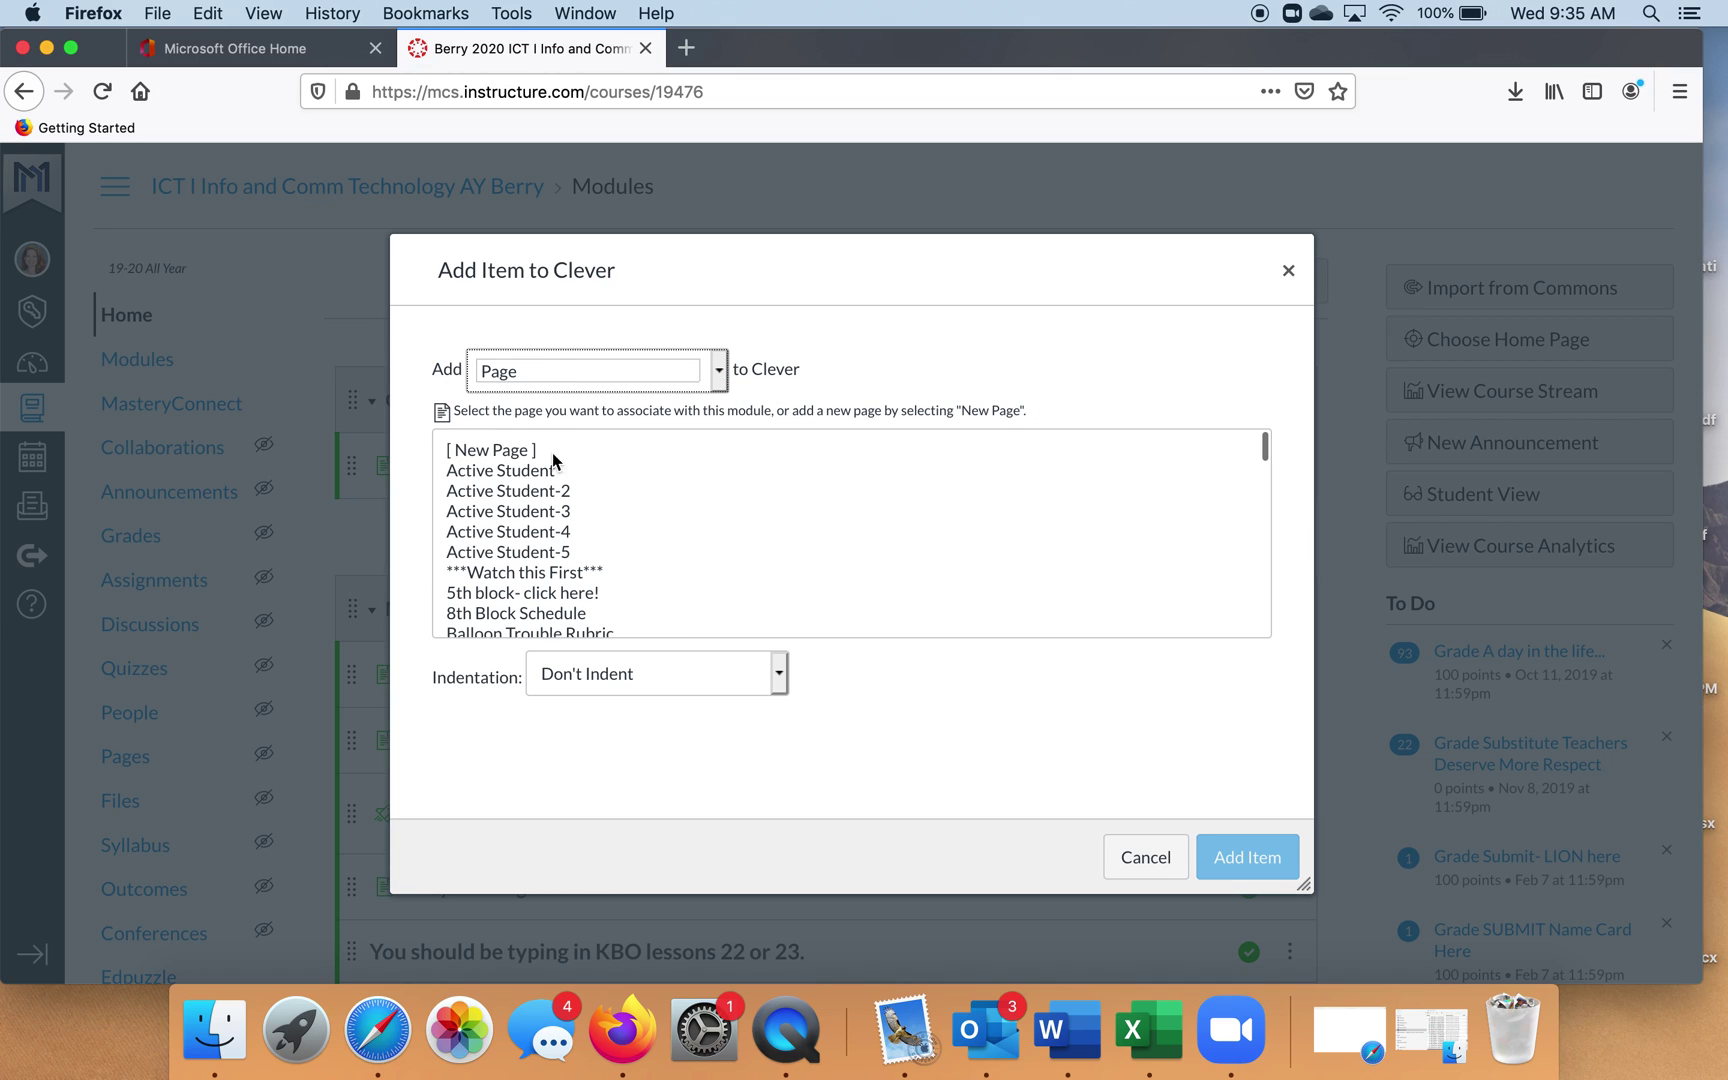
{"action": "left_click", "coordinate": [505, 452]}
{"action": "left_click", "coordinate": [552, 679]}
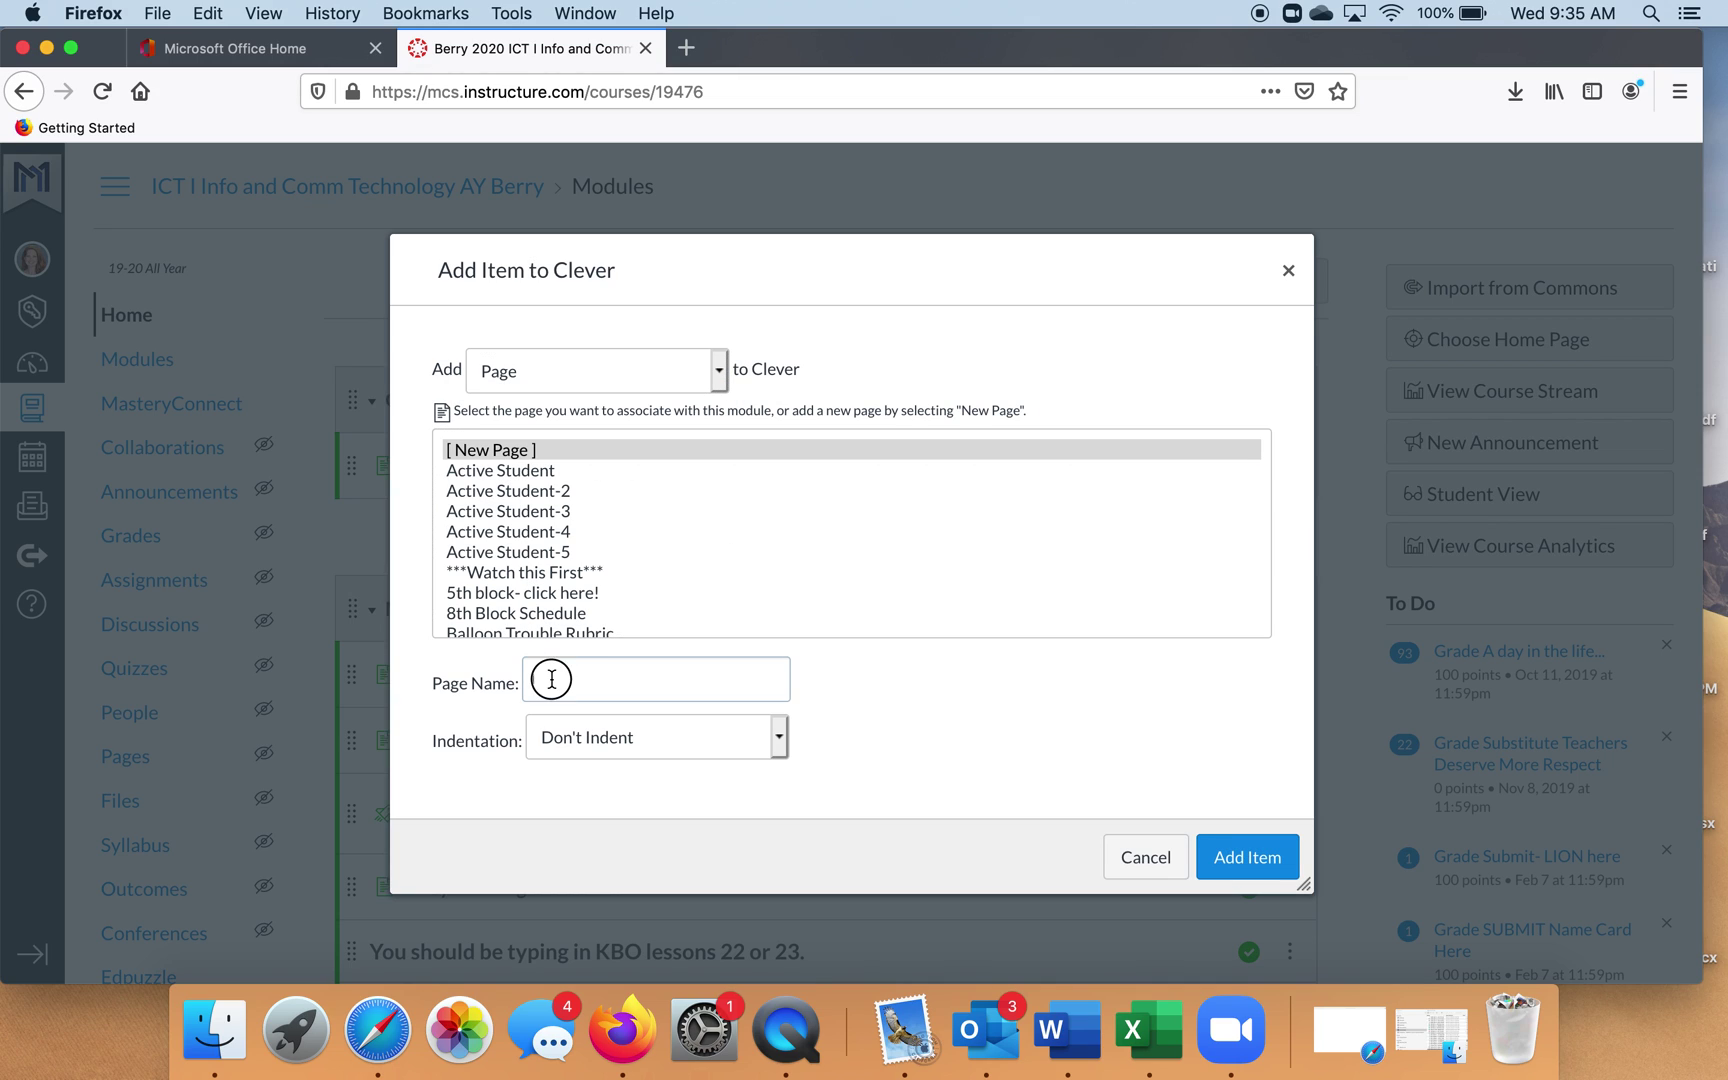
{"action": "type", "text": "Example"}
{"action": "left_click", "coordinate": [1253, 858]}
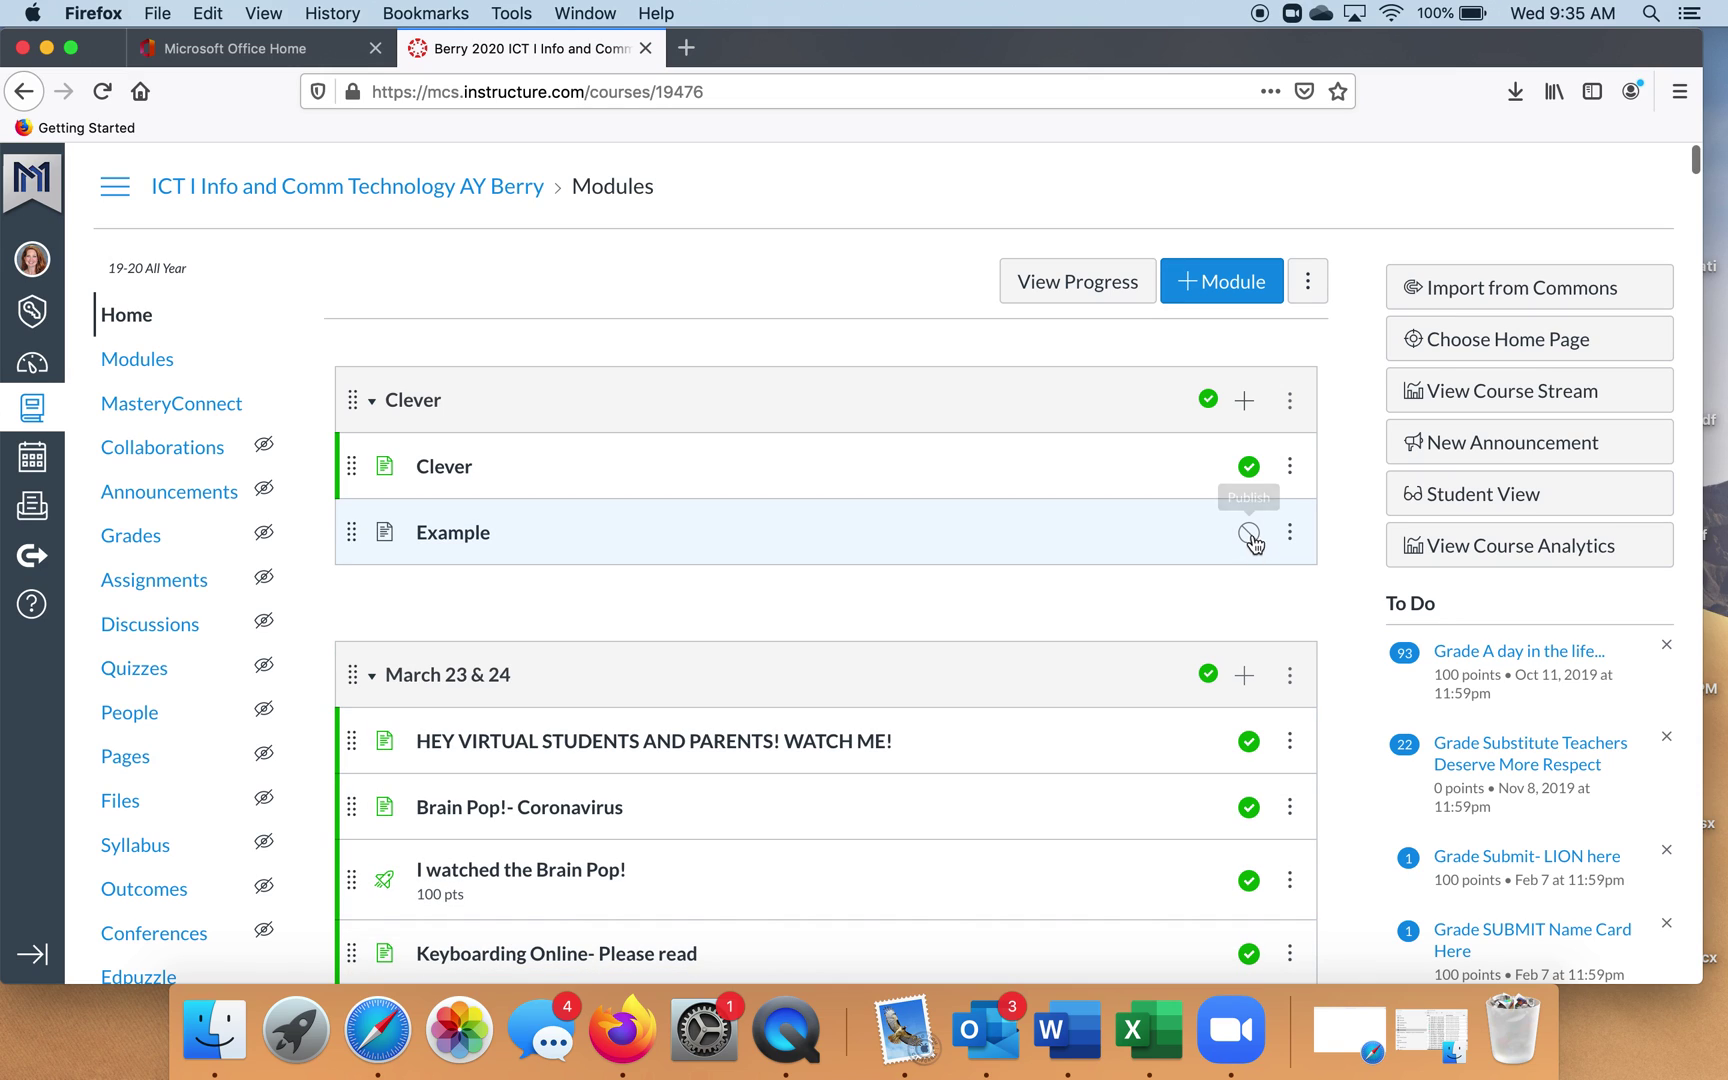
- Publish the Example page from its module row and open the page
{"action": "left_click", "coordinate": [1249, 537]}
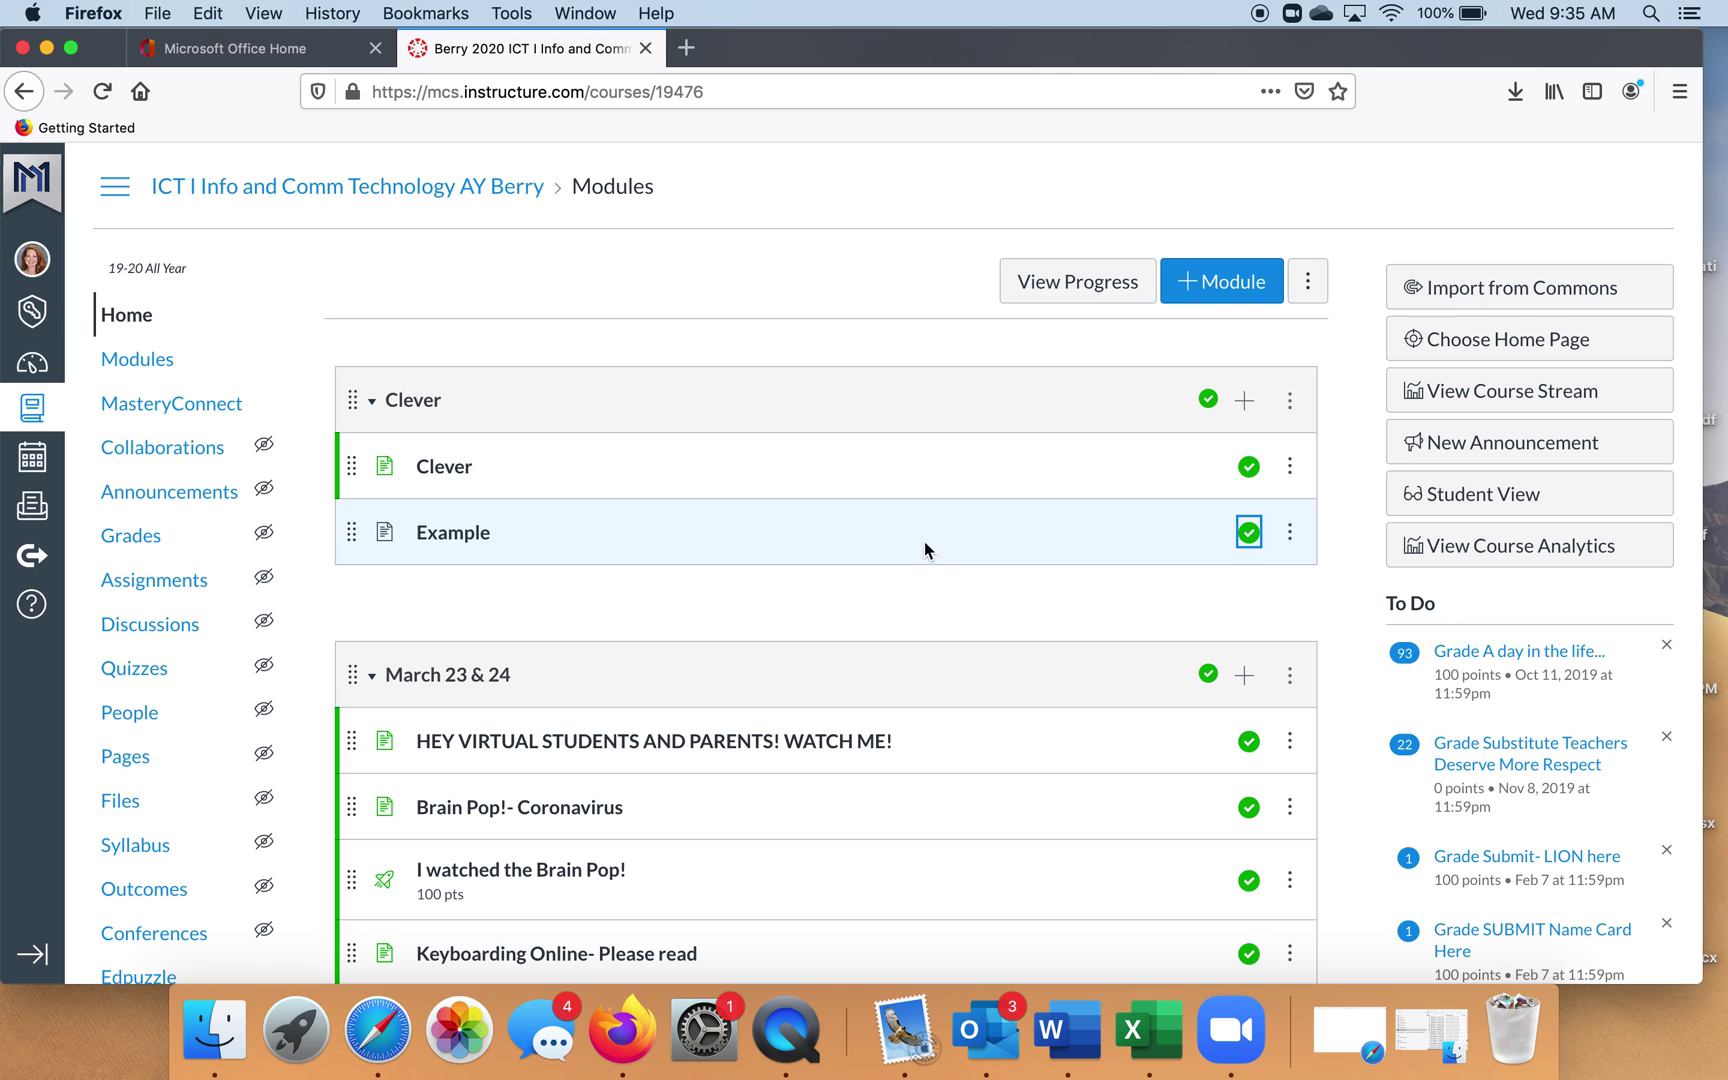
{"action": "left_click", "coordinate": [432, 543]}
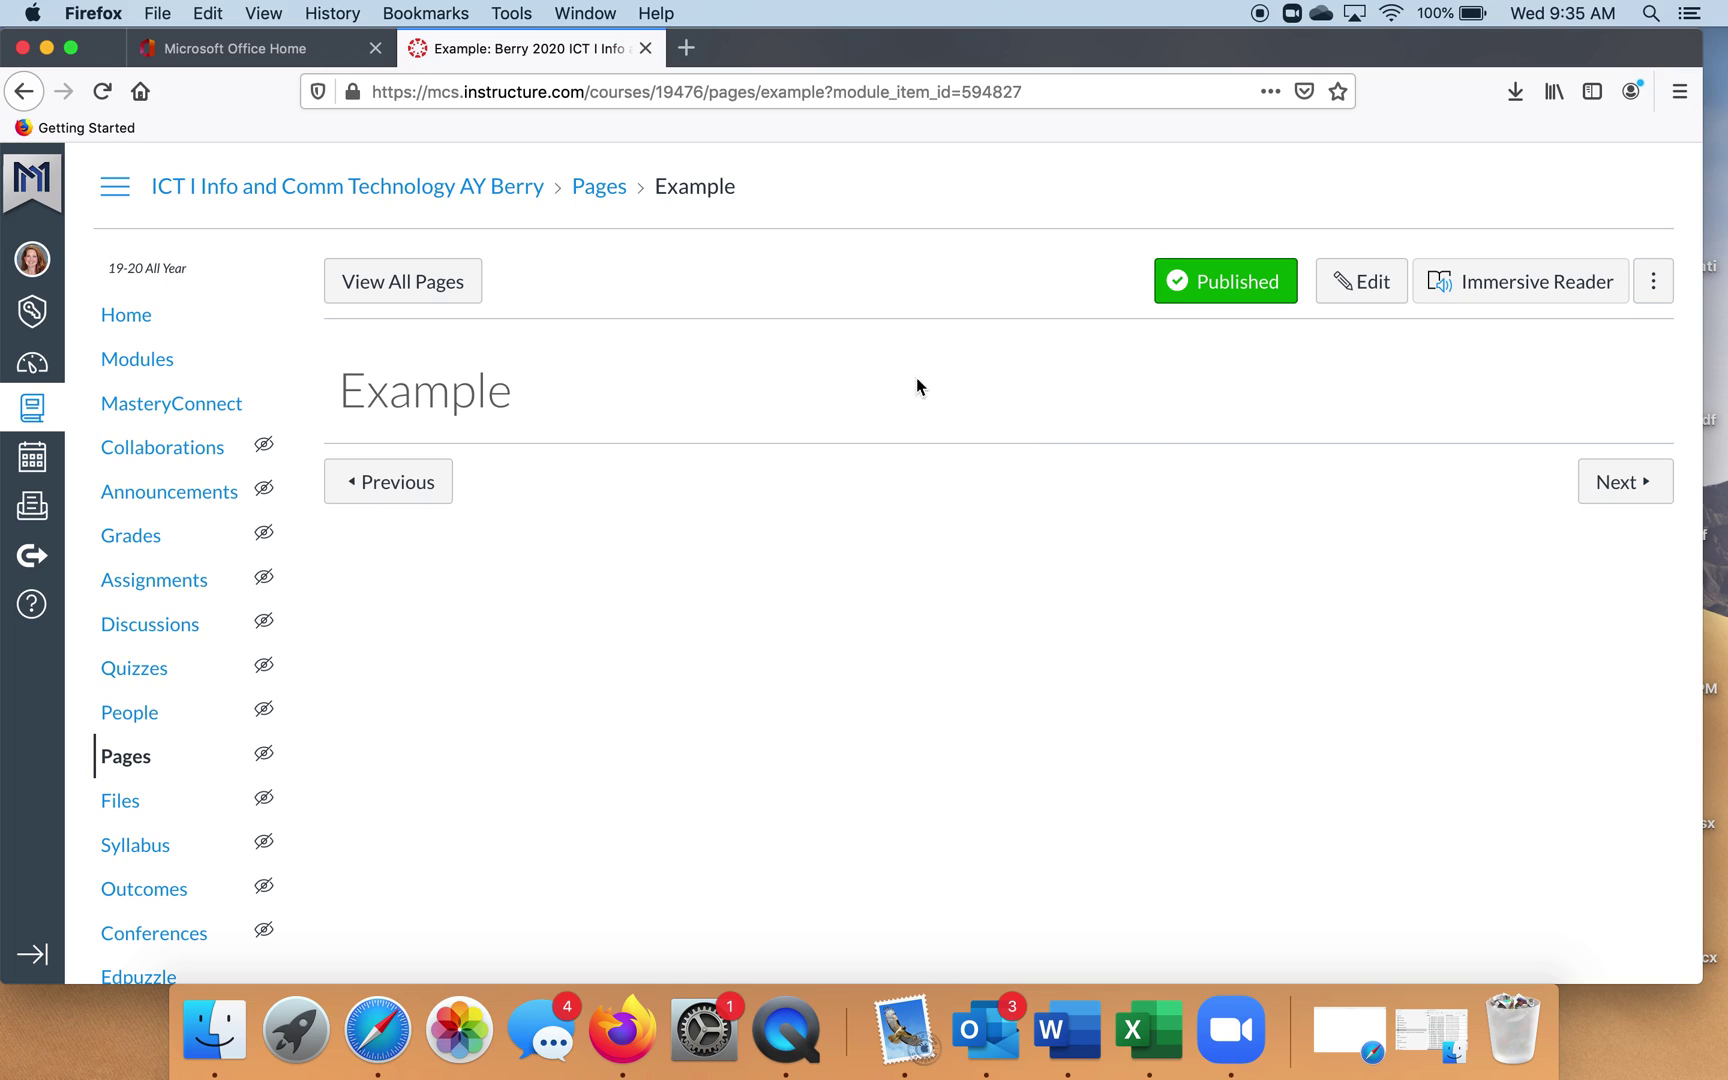
- Edit the Example page and type 'Example! Here are my instructions.' into its body
{"action": "left_click", "coordinate": [1345, 298]}
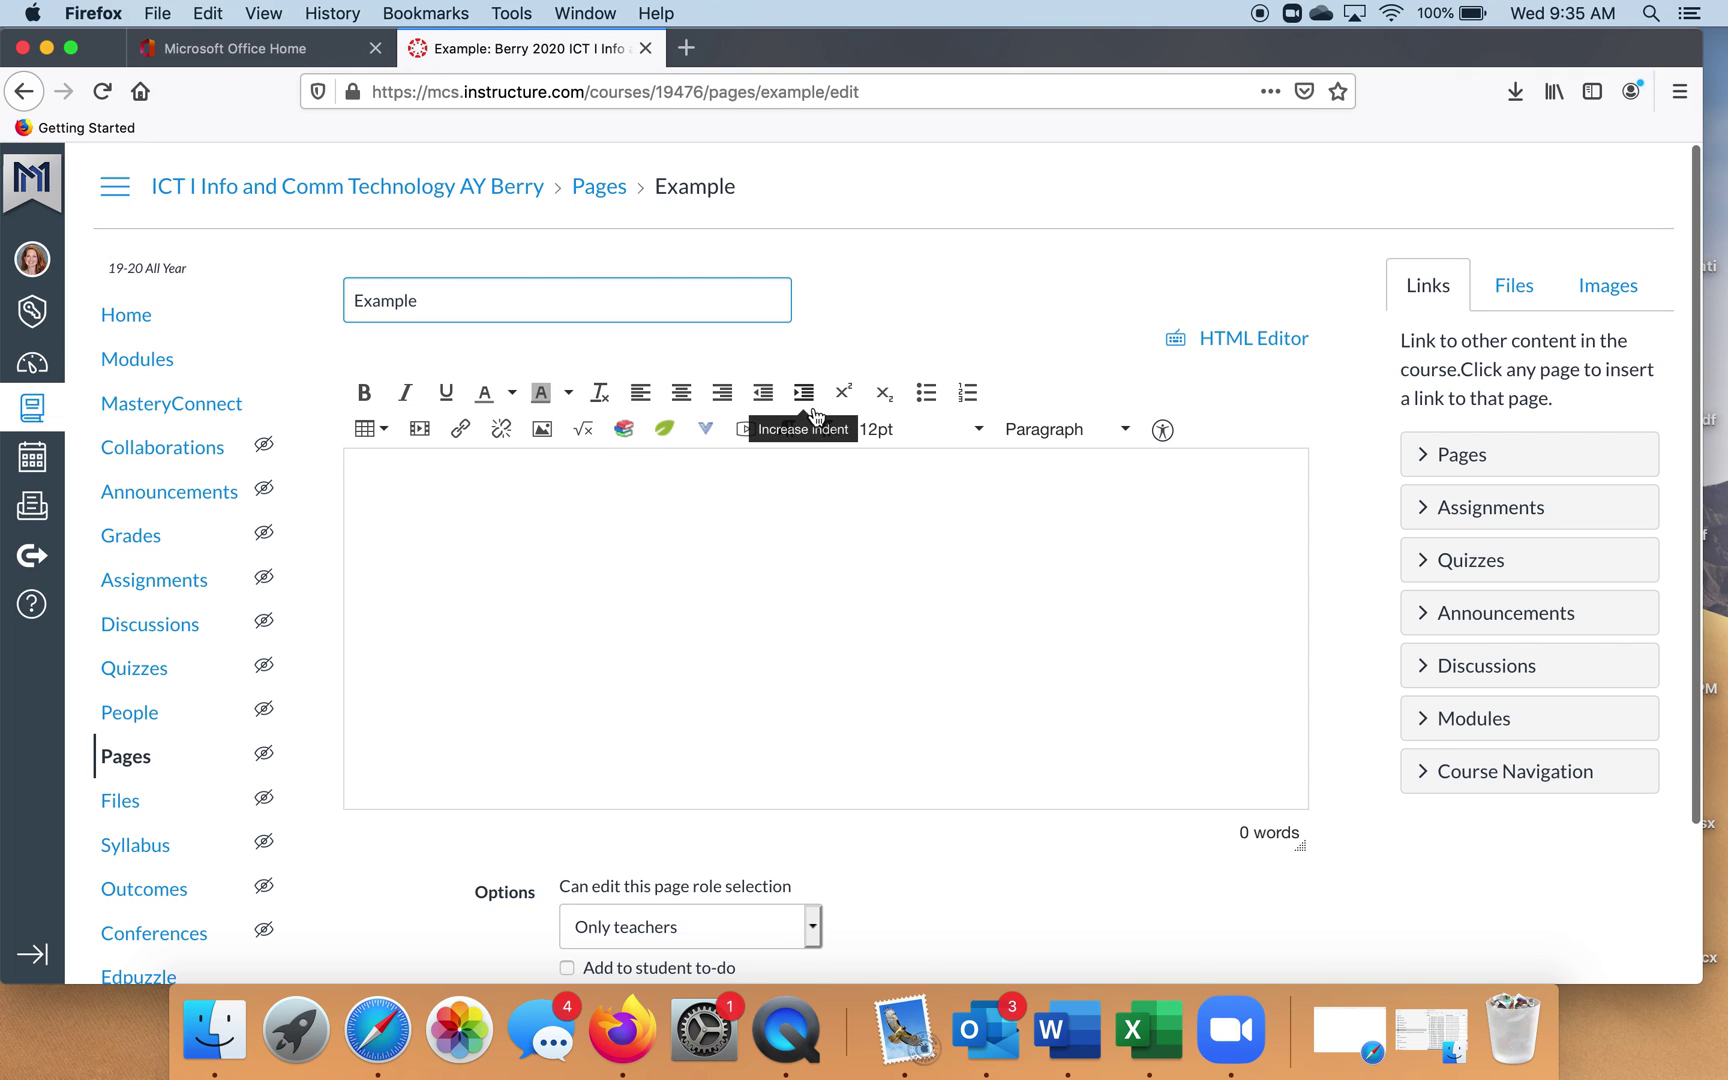
{"action": "left_click", "coordinate": [420, 482]}
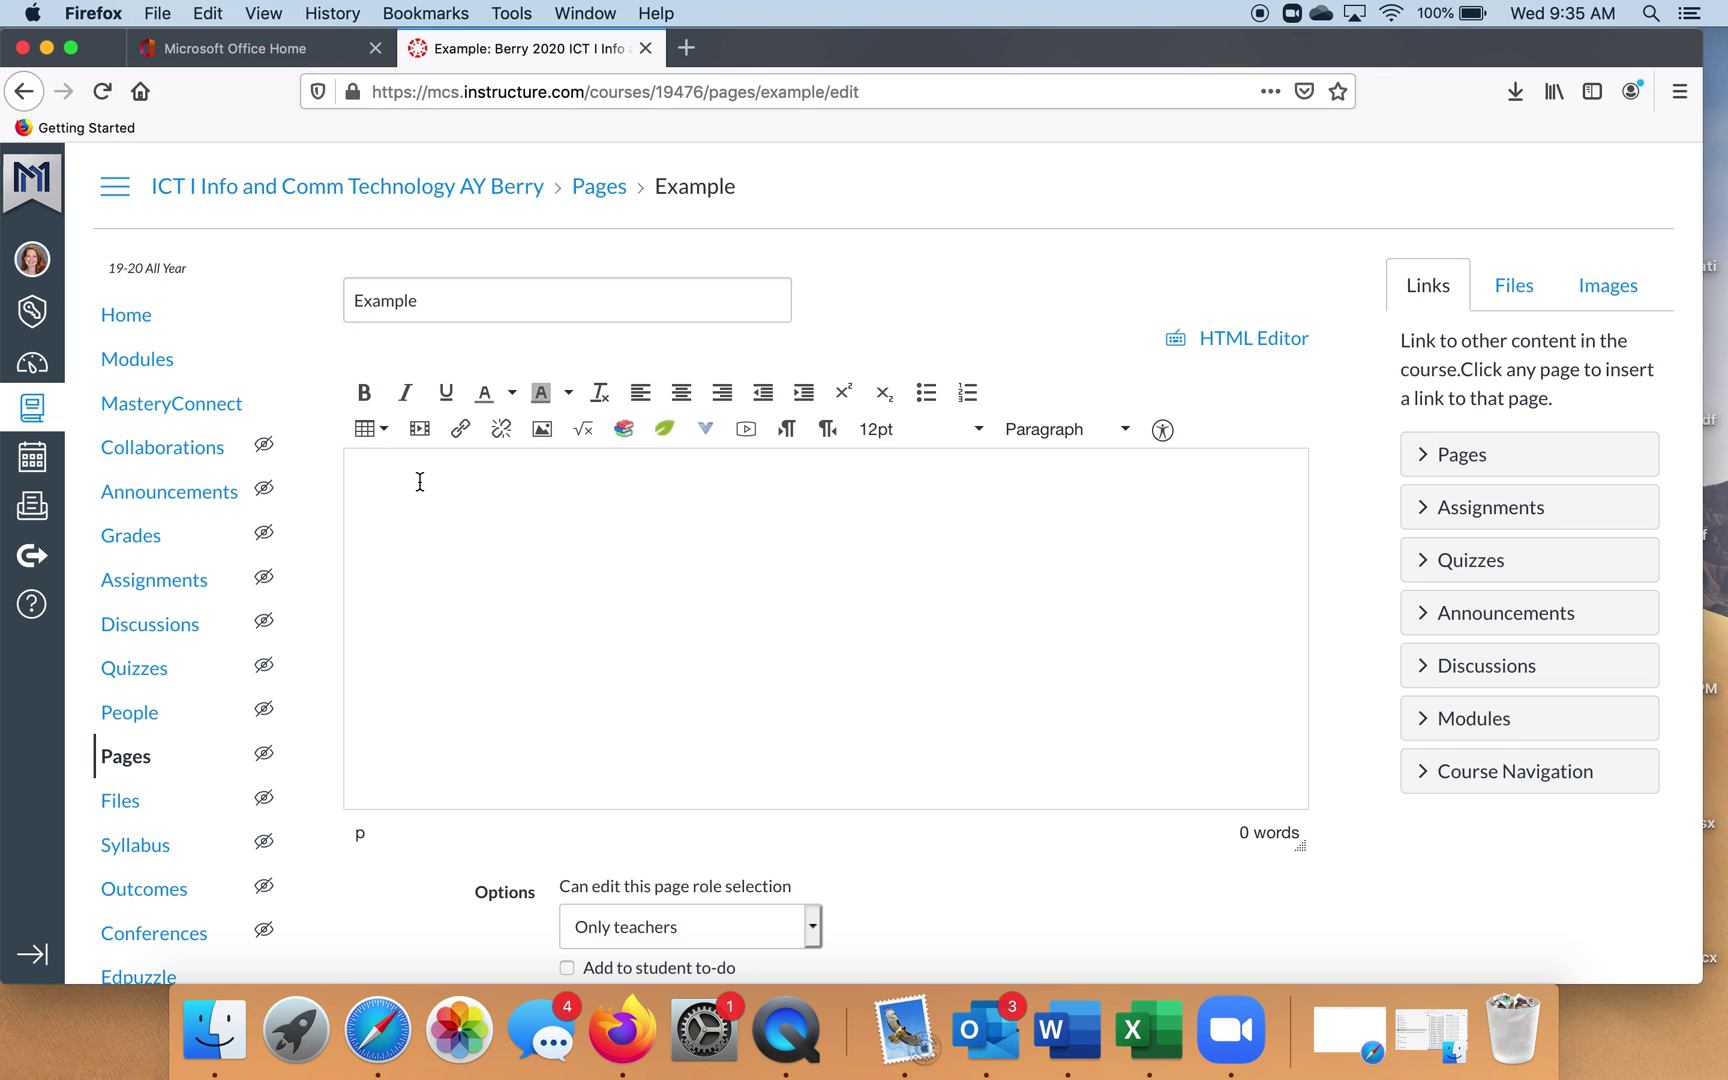
{"action": "type", "text": "Example! Here are m"}
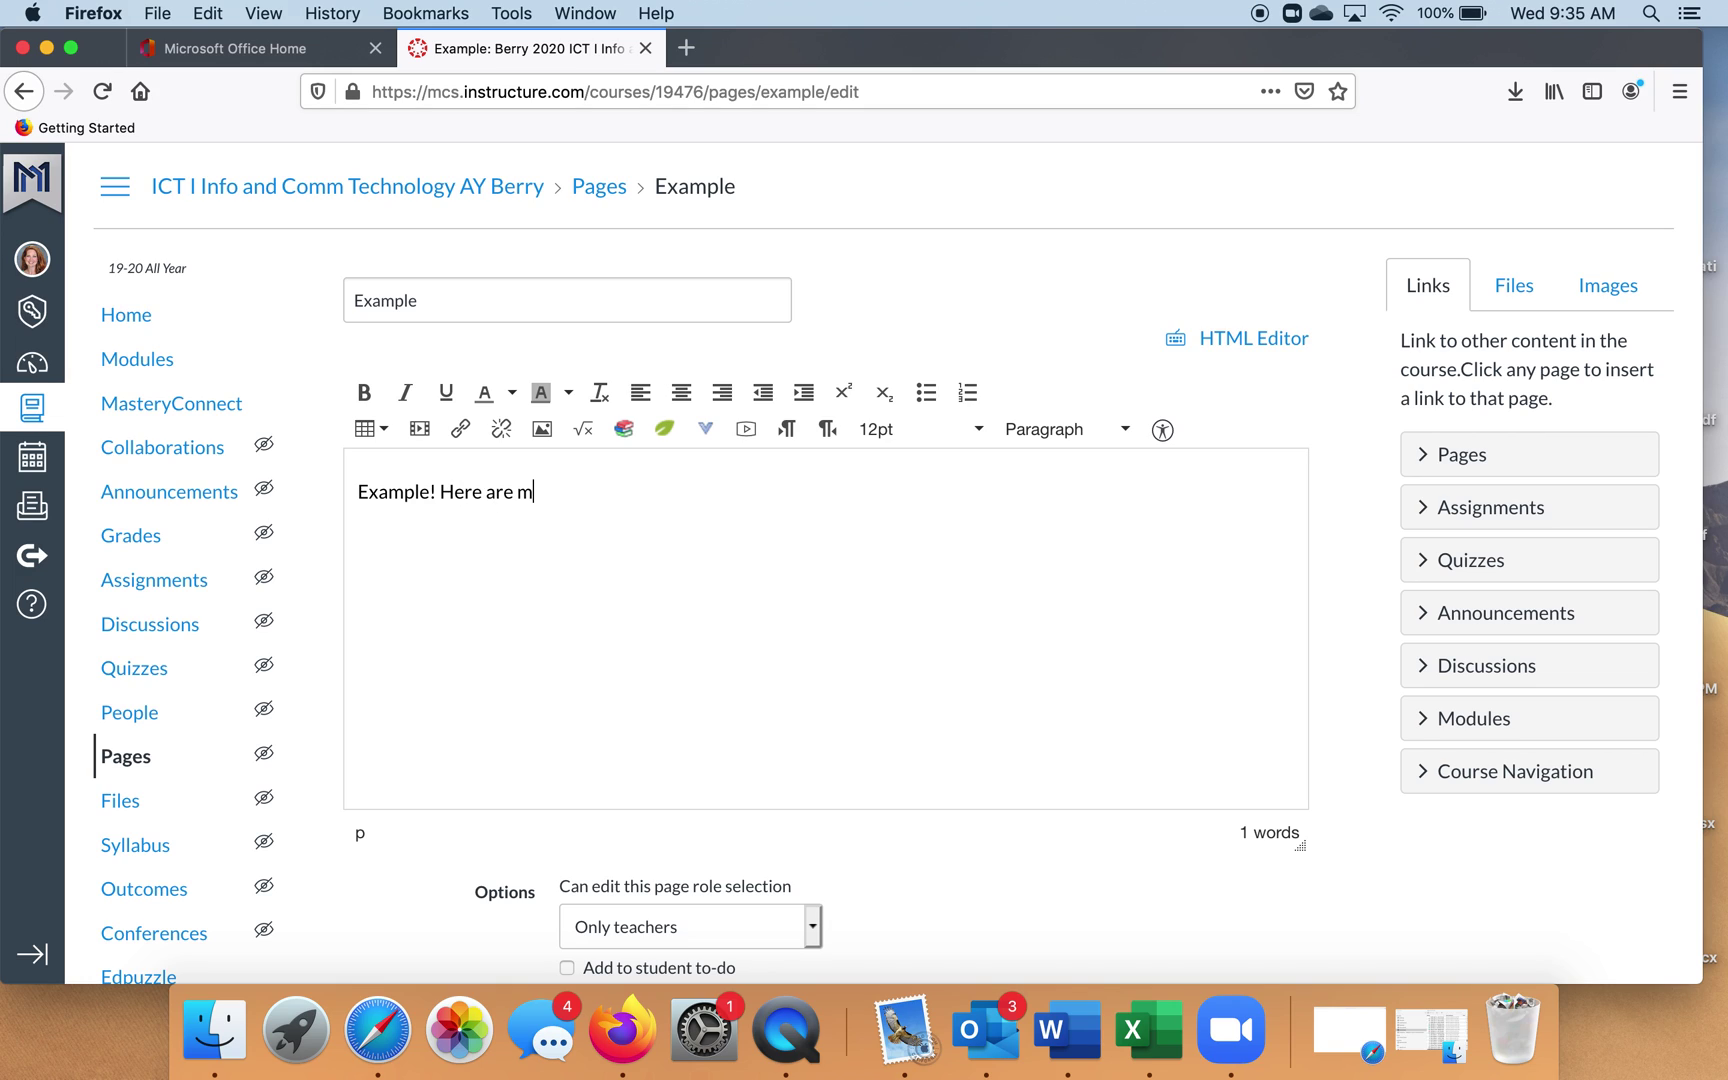
{"action": "type", "text": "y instructions."}
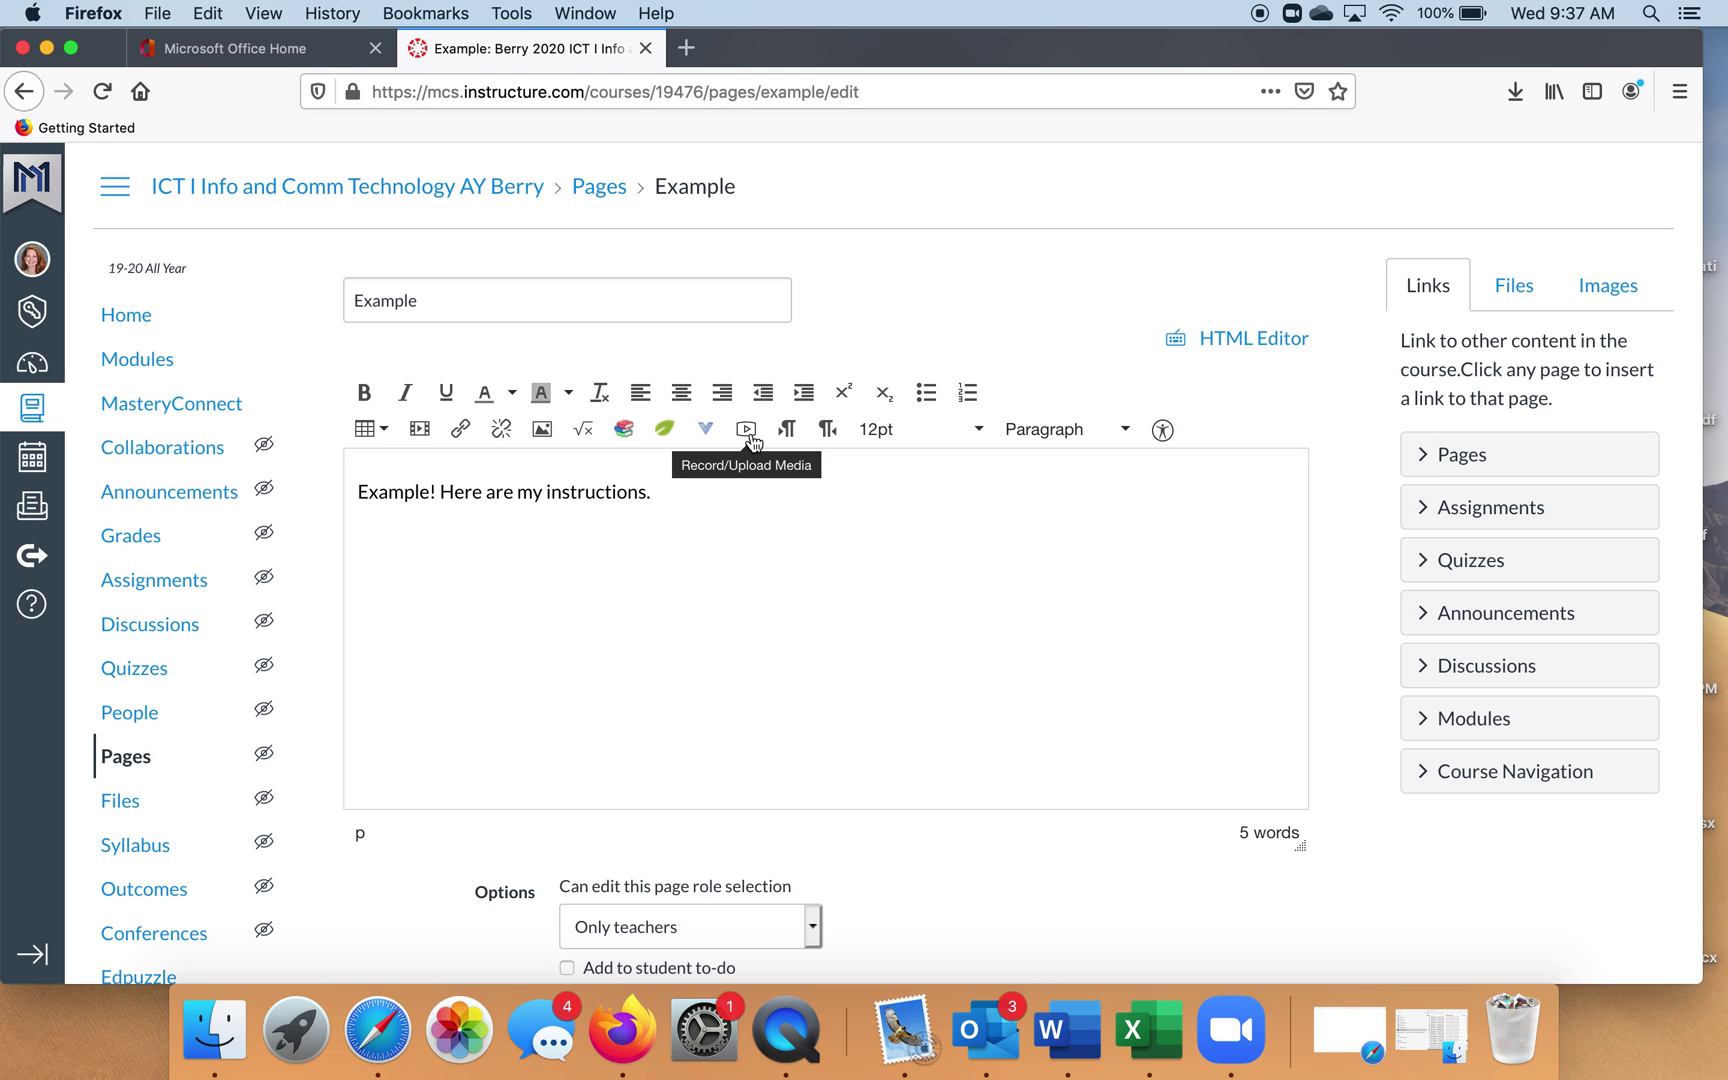
- Open the Record/Upload Media dialog, allow camera and microphone access, and begin webcam recording
{"action": "left_click", "coordinate": [748, 434]}
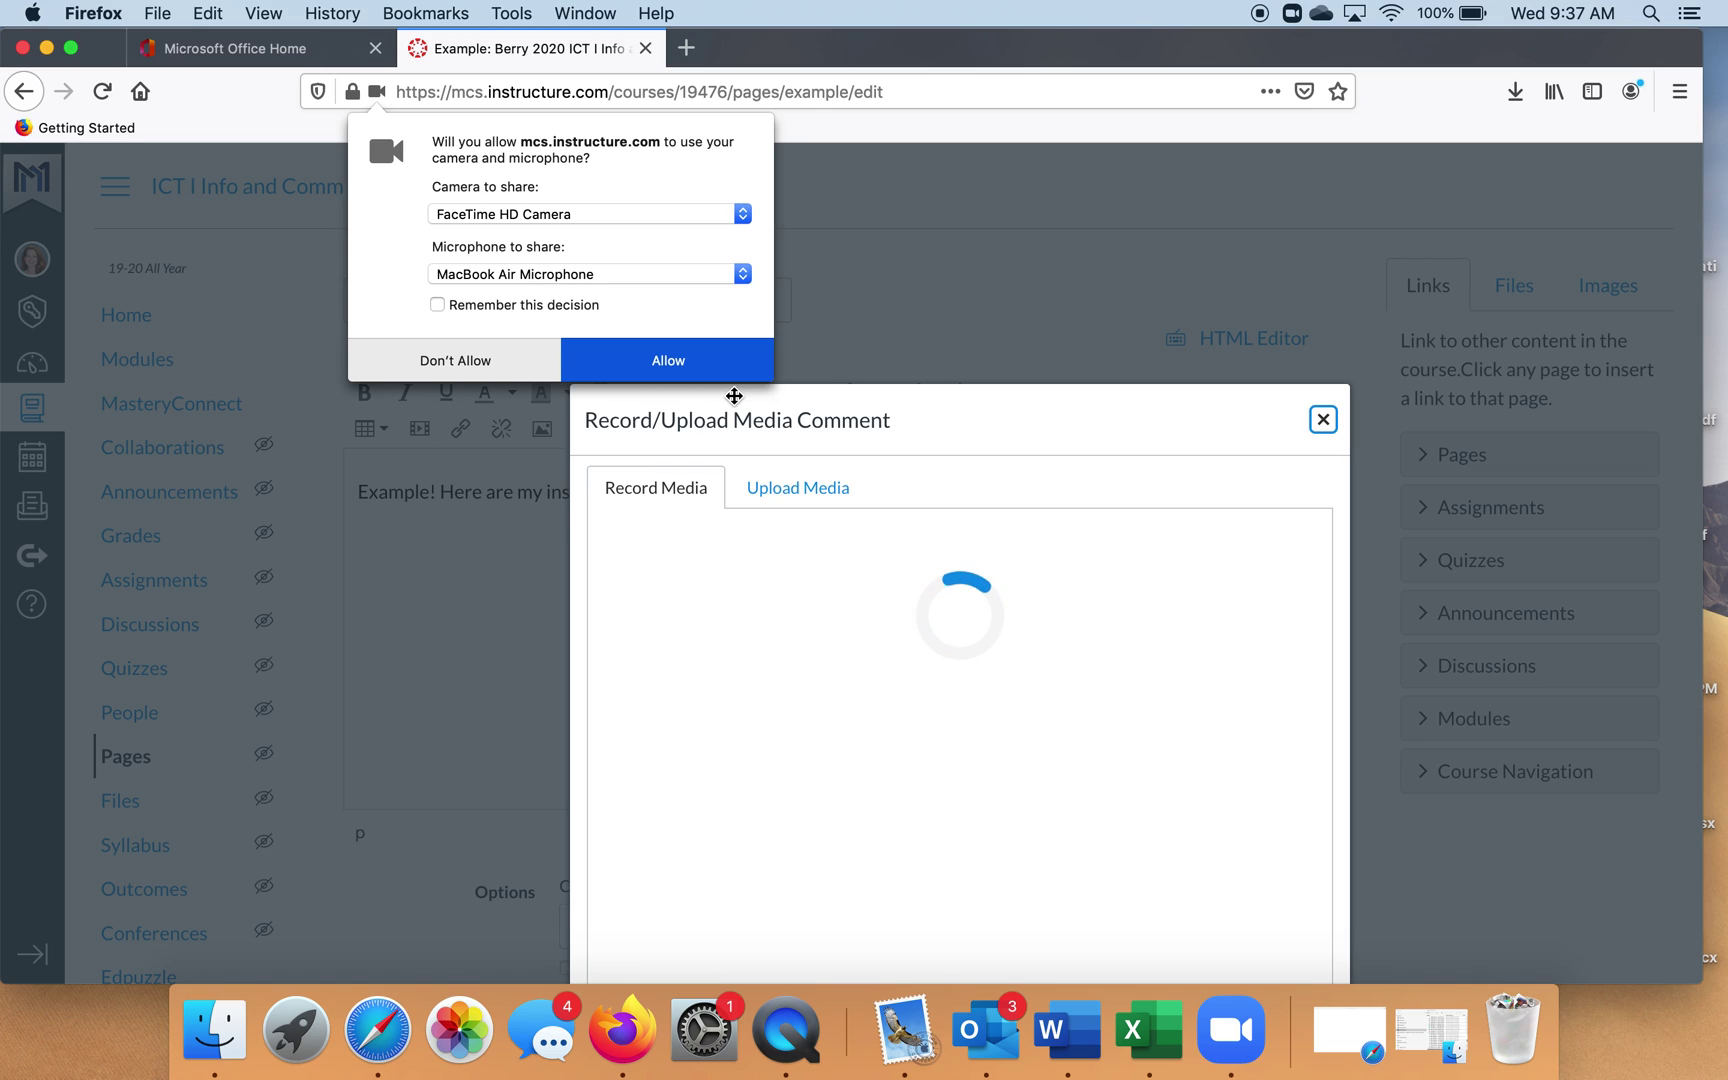
{"action": "left_click", "coordinate": [686, 372]}
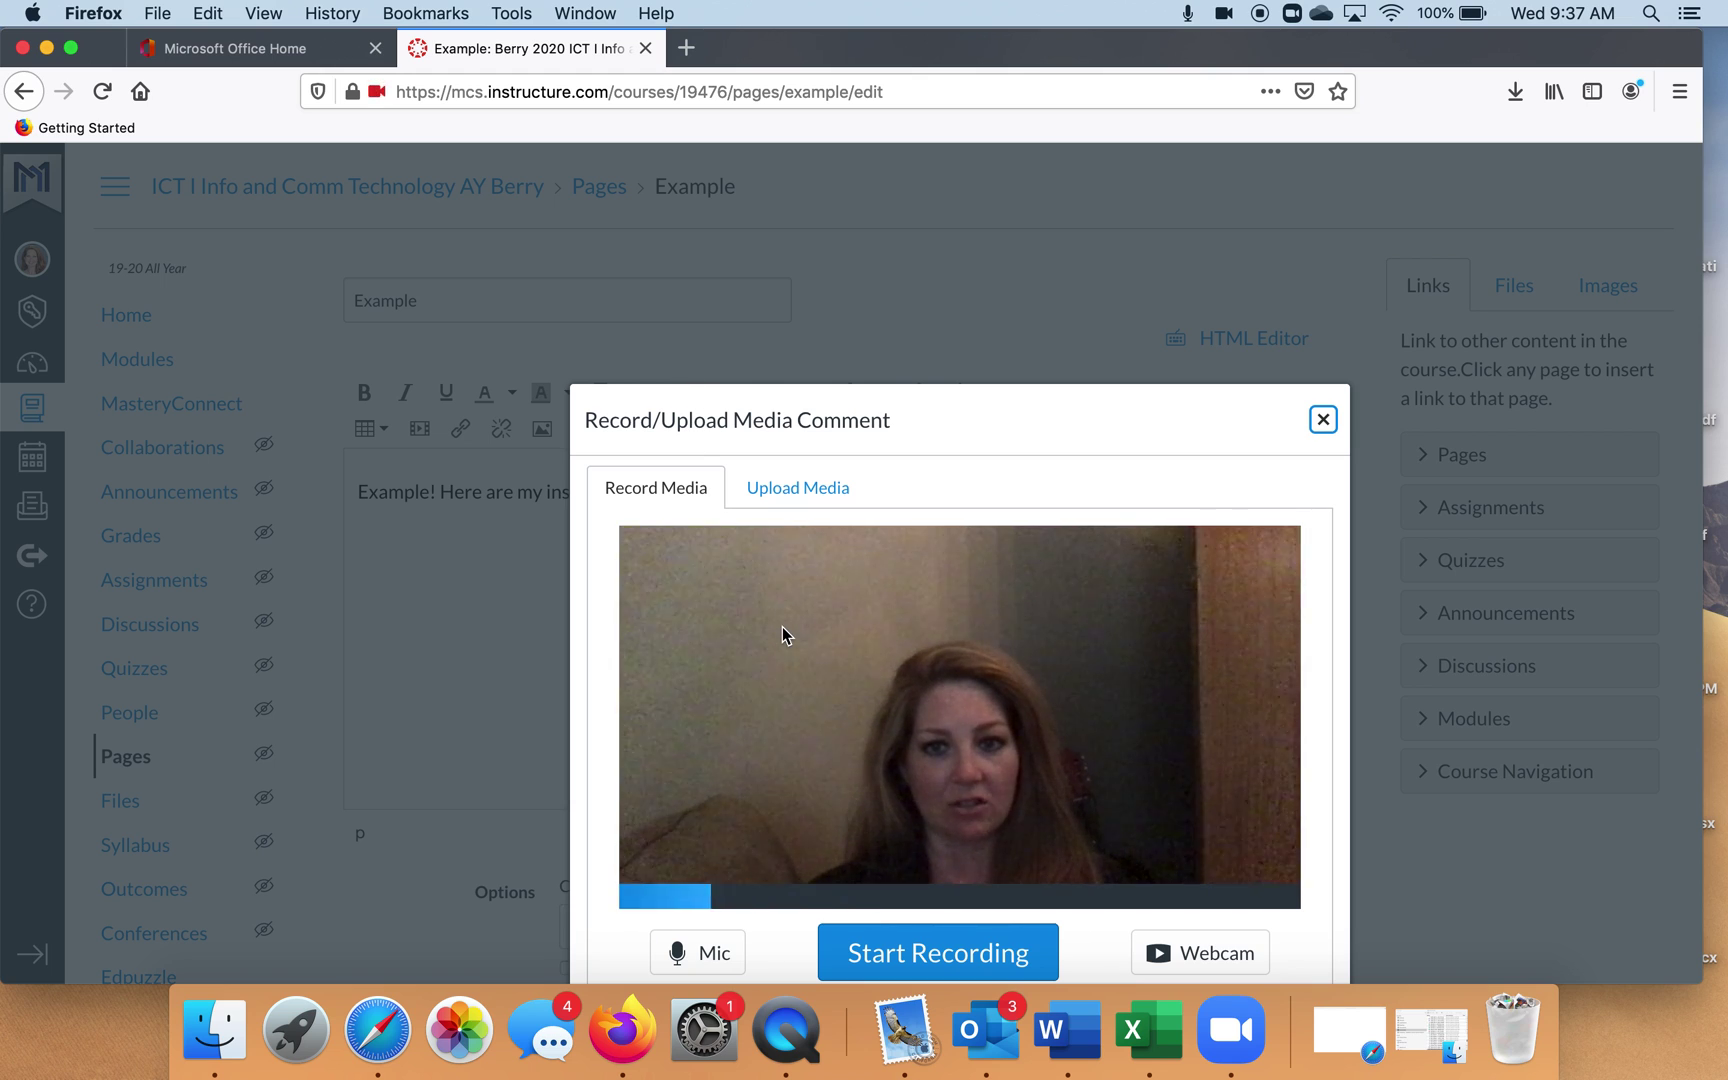
{"action": "left_click", "coordinate": [893, 958]}
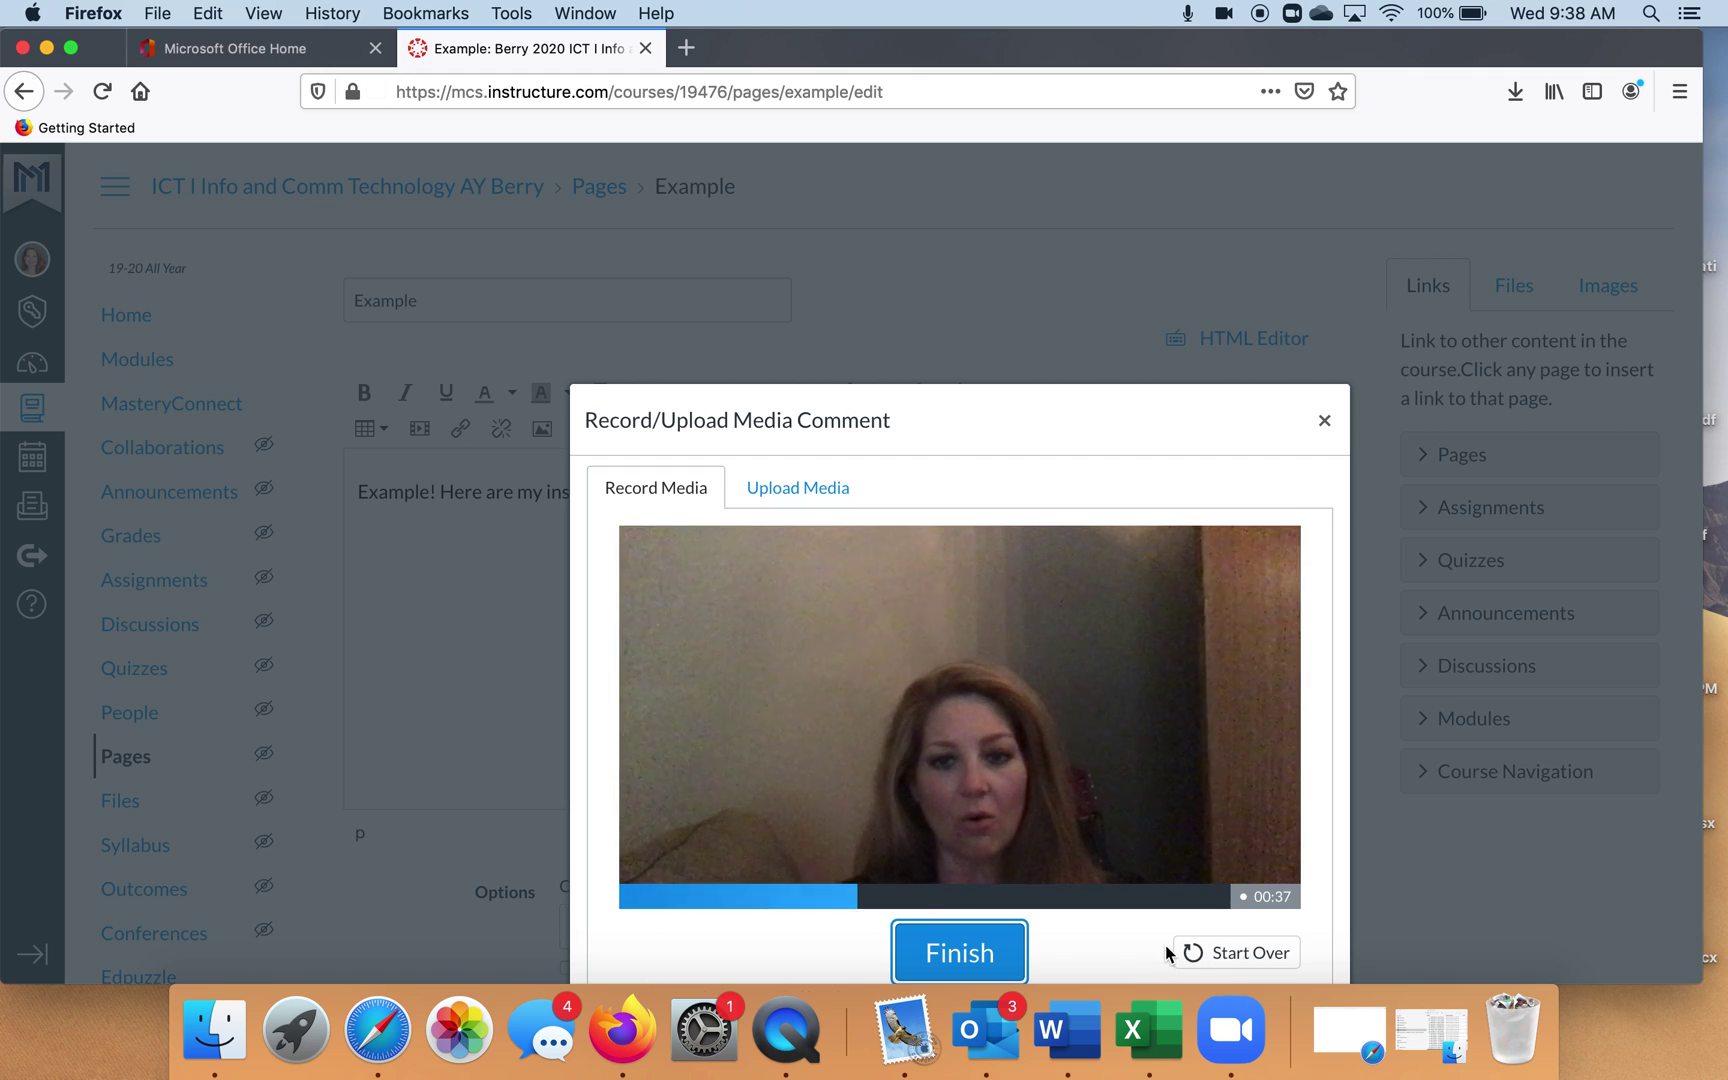
- Finish the webcam recording at about 41 seconds
{"action": "left_click", "coordinate": [957, 952]}
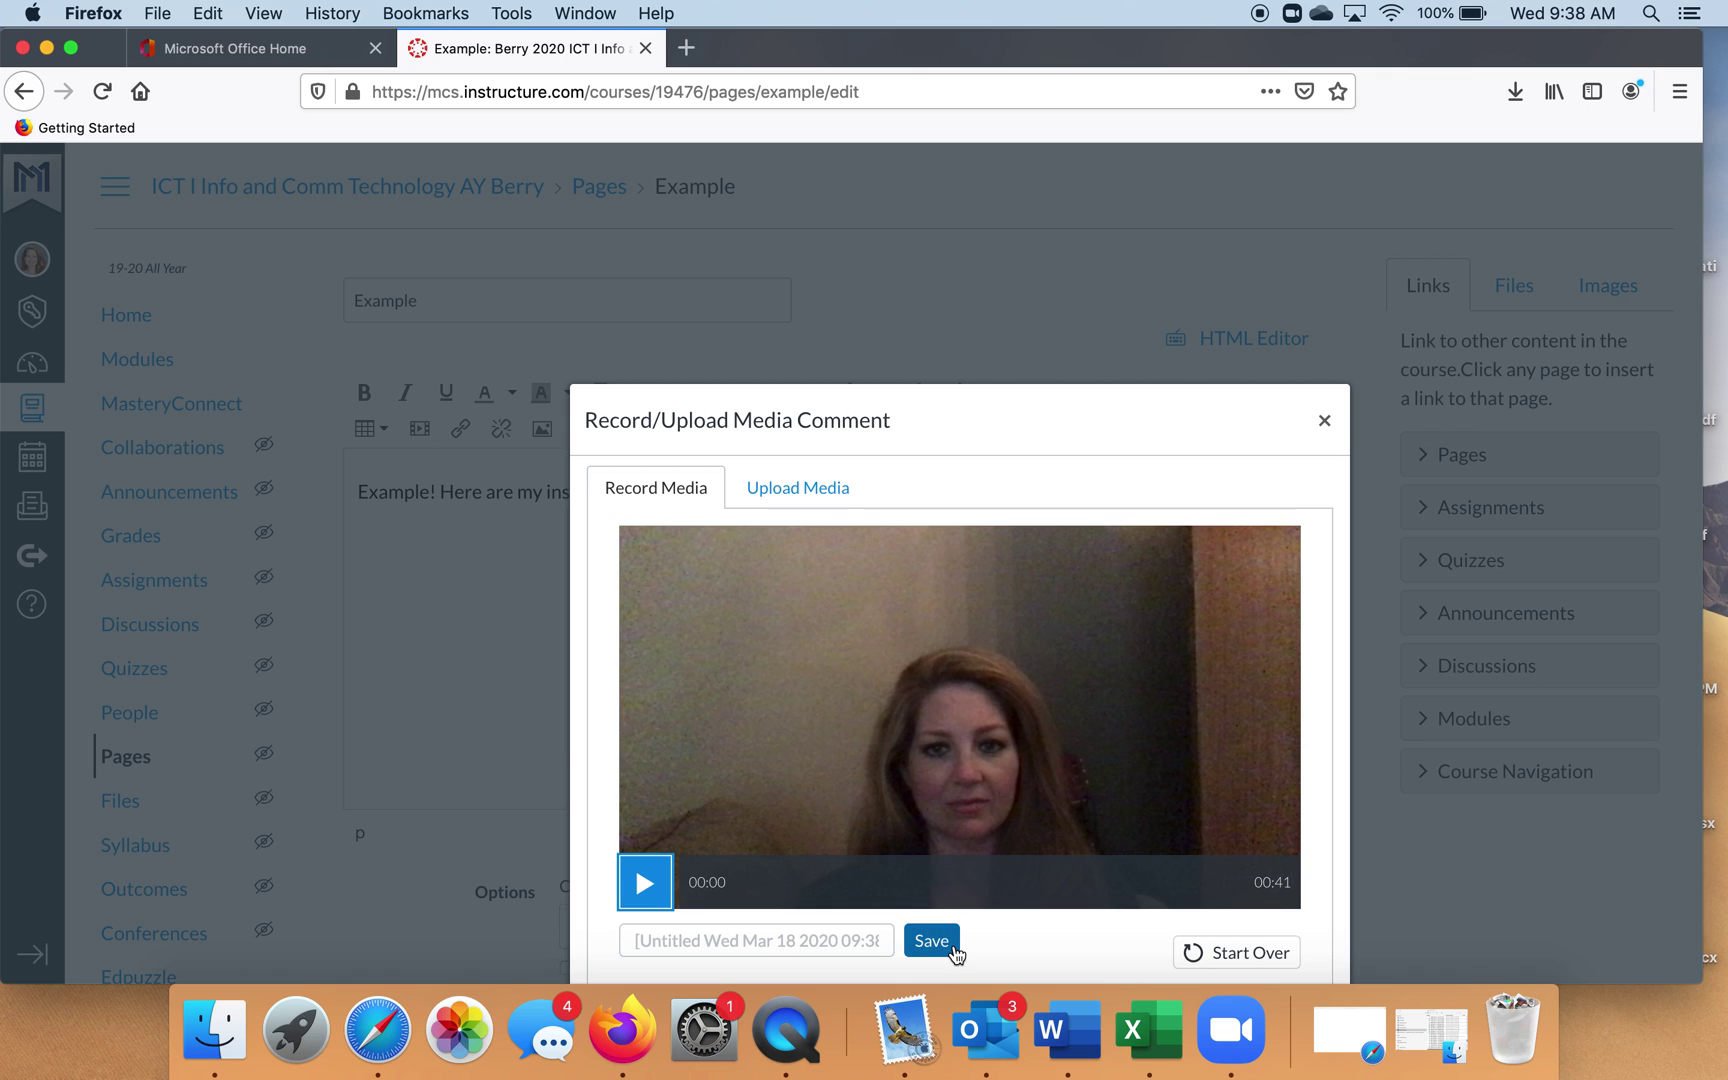
- Title the recording 'how to make a video' and save it into the page body
{"action": "left_click", "coordinate": [737, 941]}
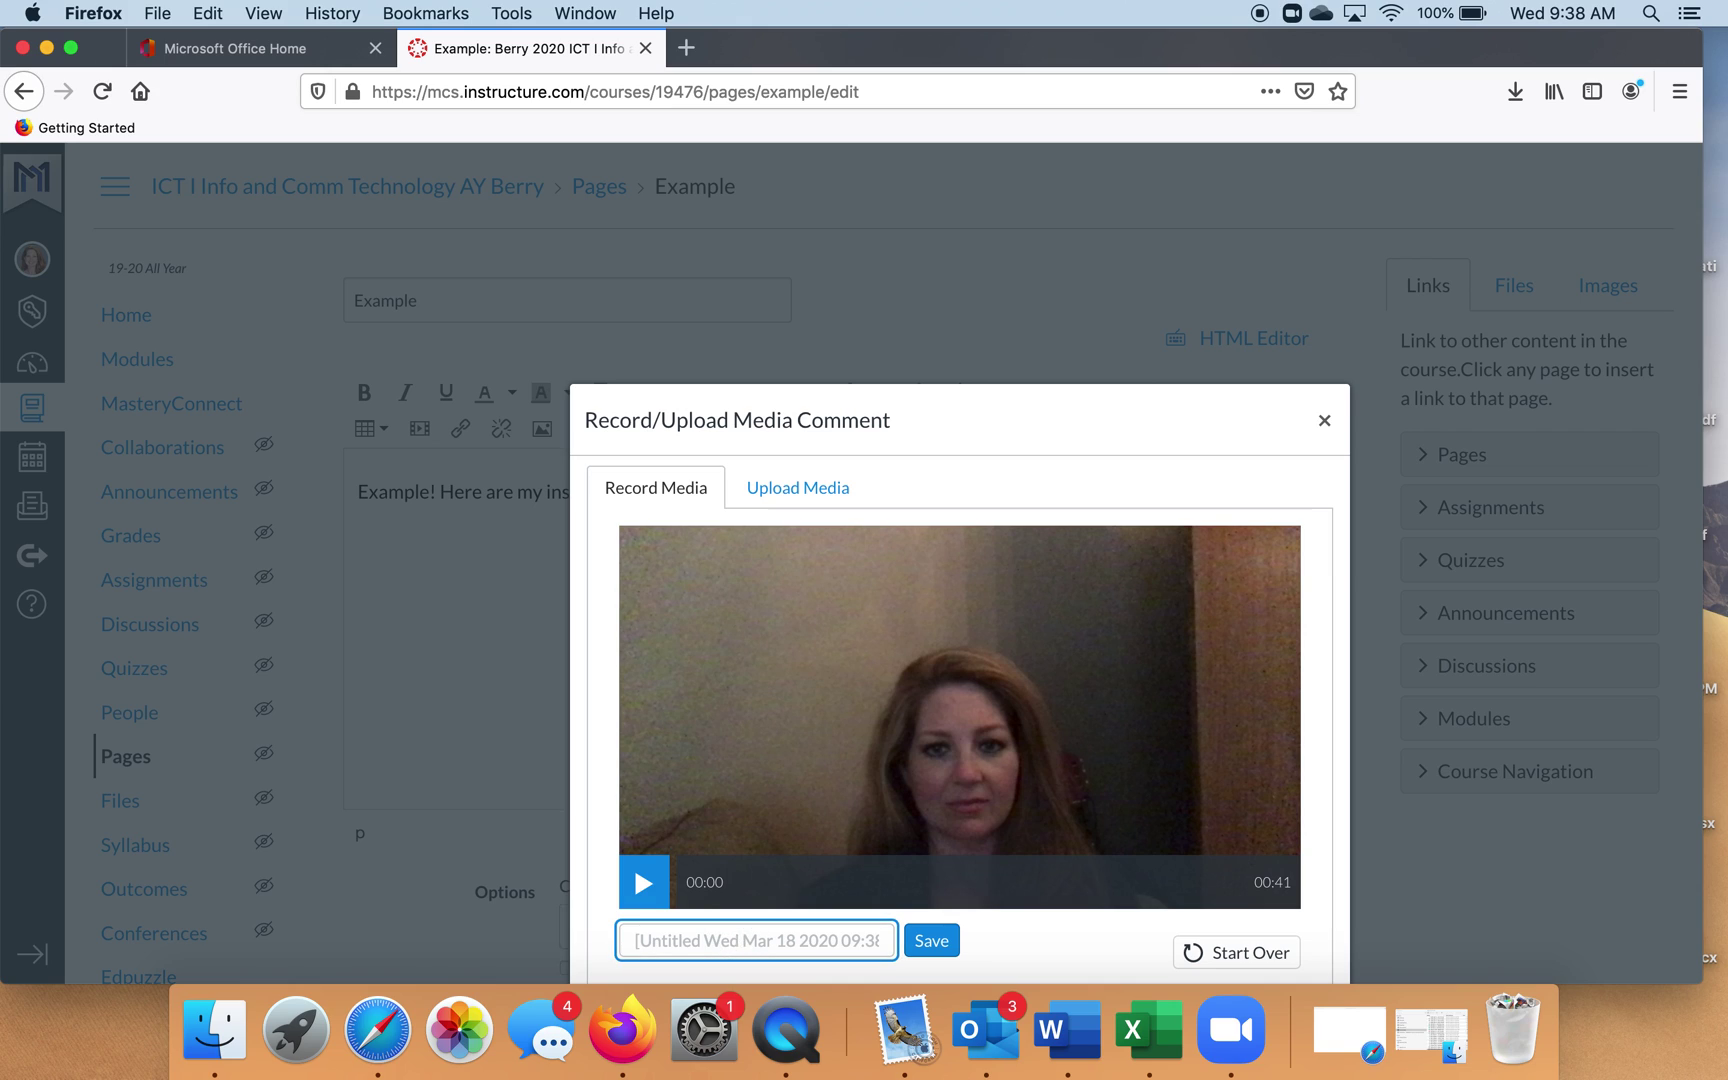
{"action": "type", "text": "how to "}
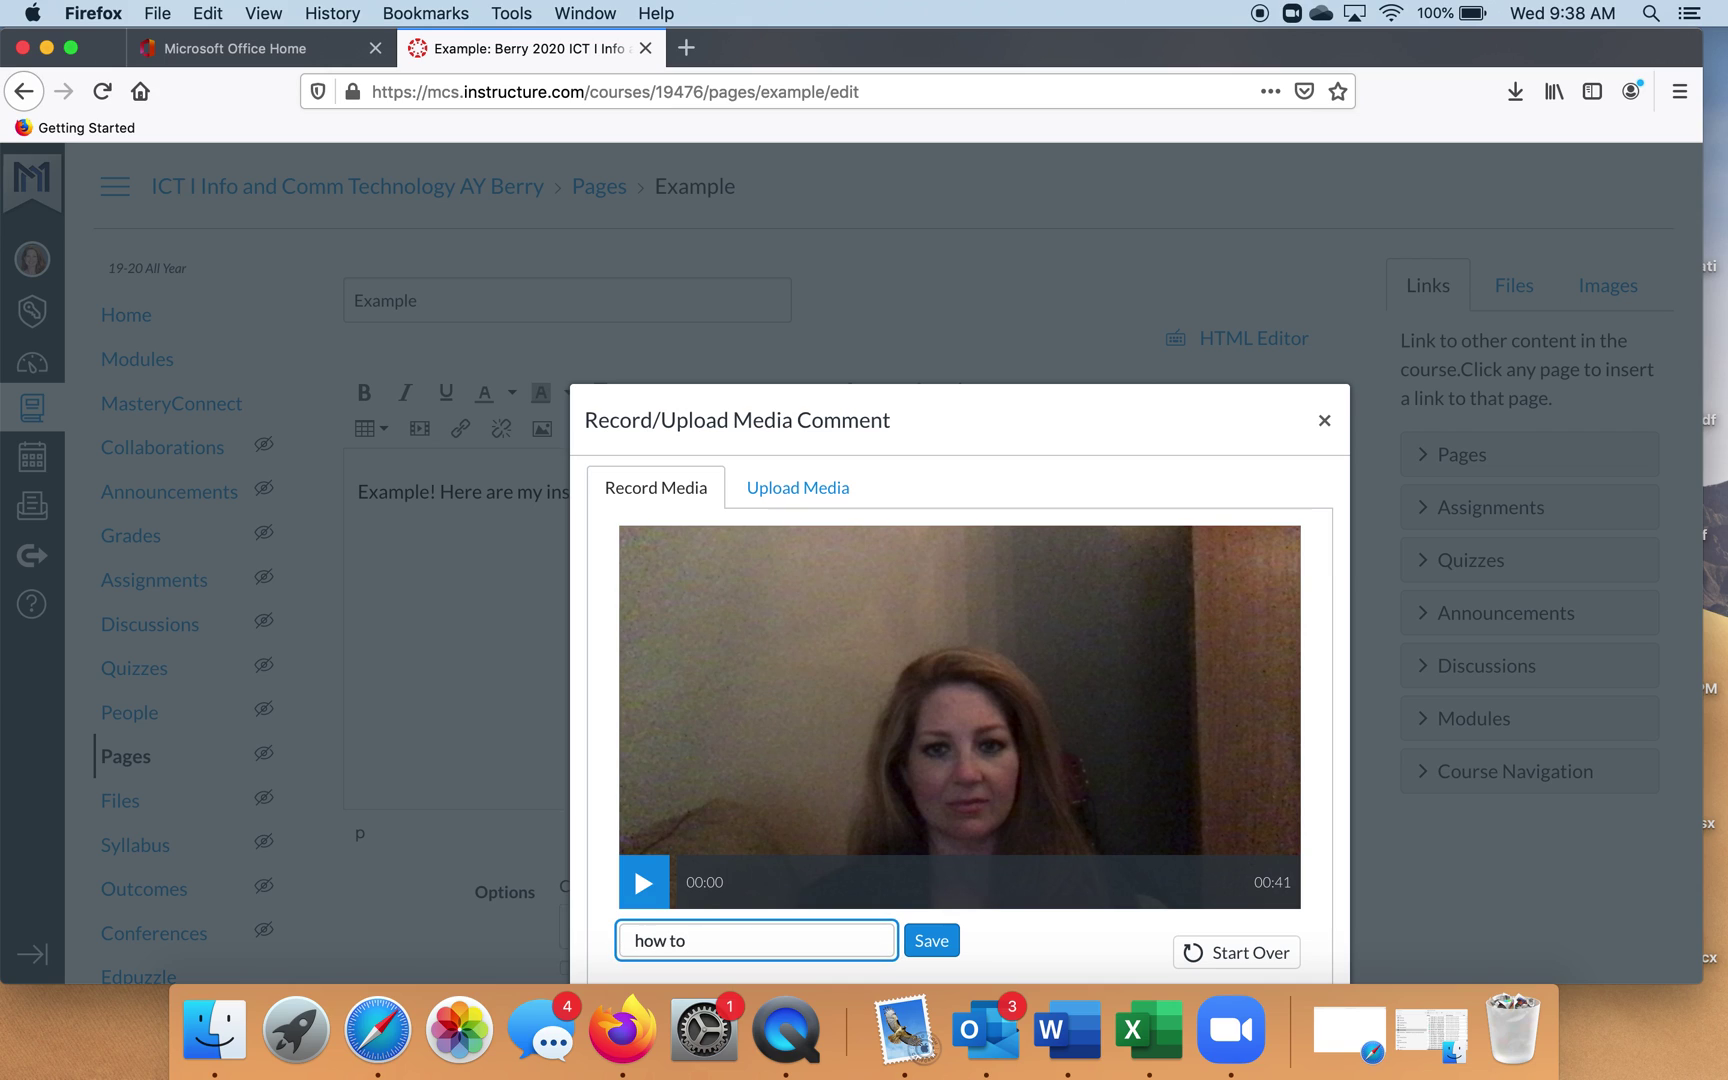
{"action": "type", "text": "make a cid"}
{"action": "key", "text": "BackSpace"}
{"action": "key", "text": "BackSpace"}
{"action": "key", "text": "BackSpace"}
{"action": "type", "text": "ideo"}
{"action": "left_click", "coordinate": [931, 942]}
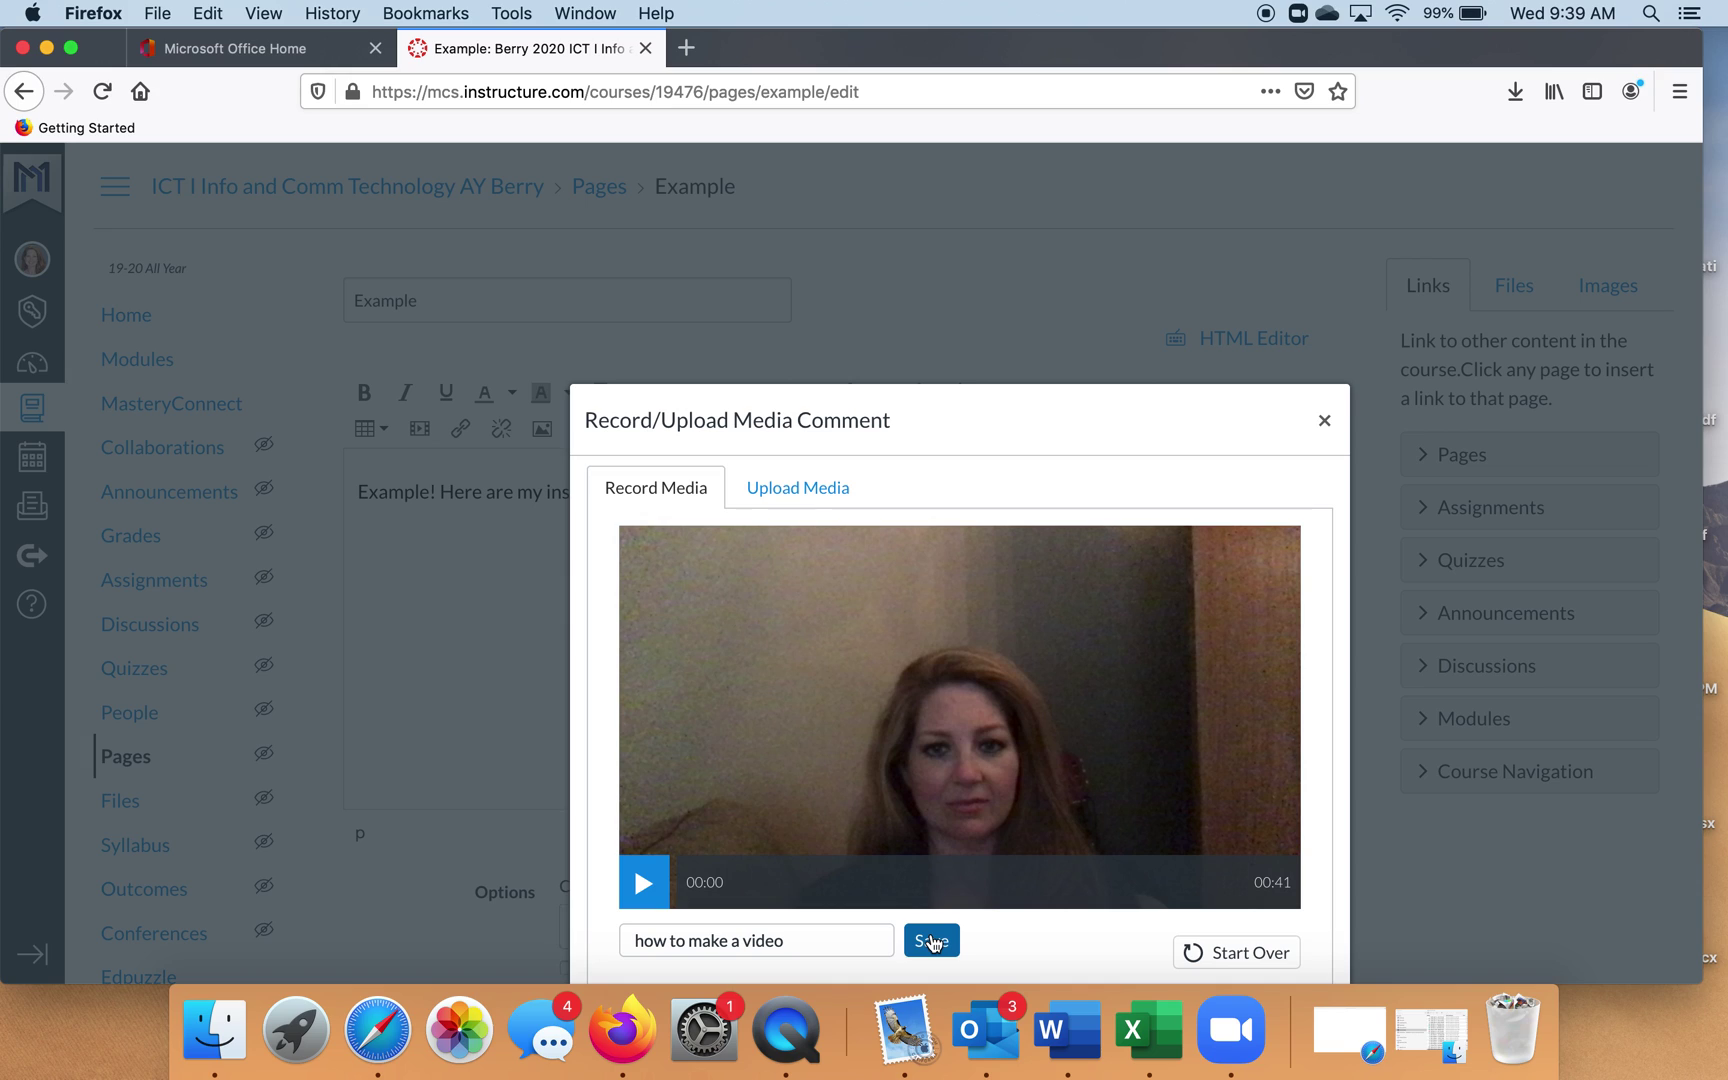
{"action": "left_click", "coordinate": [931, 943]}
{"action": "left_click", "coordinate": [933, 947]}
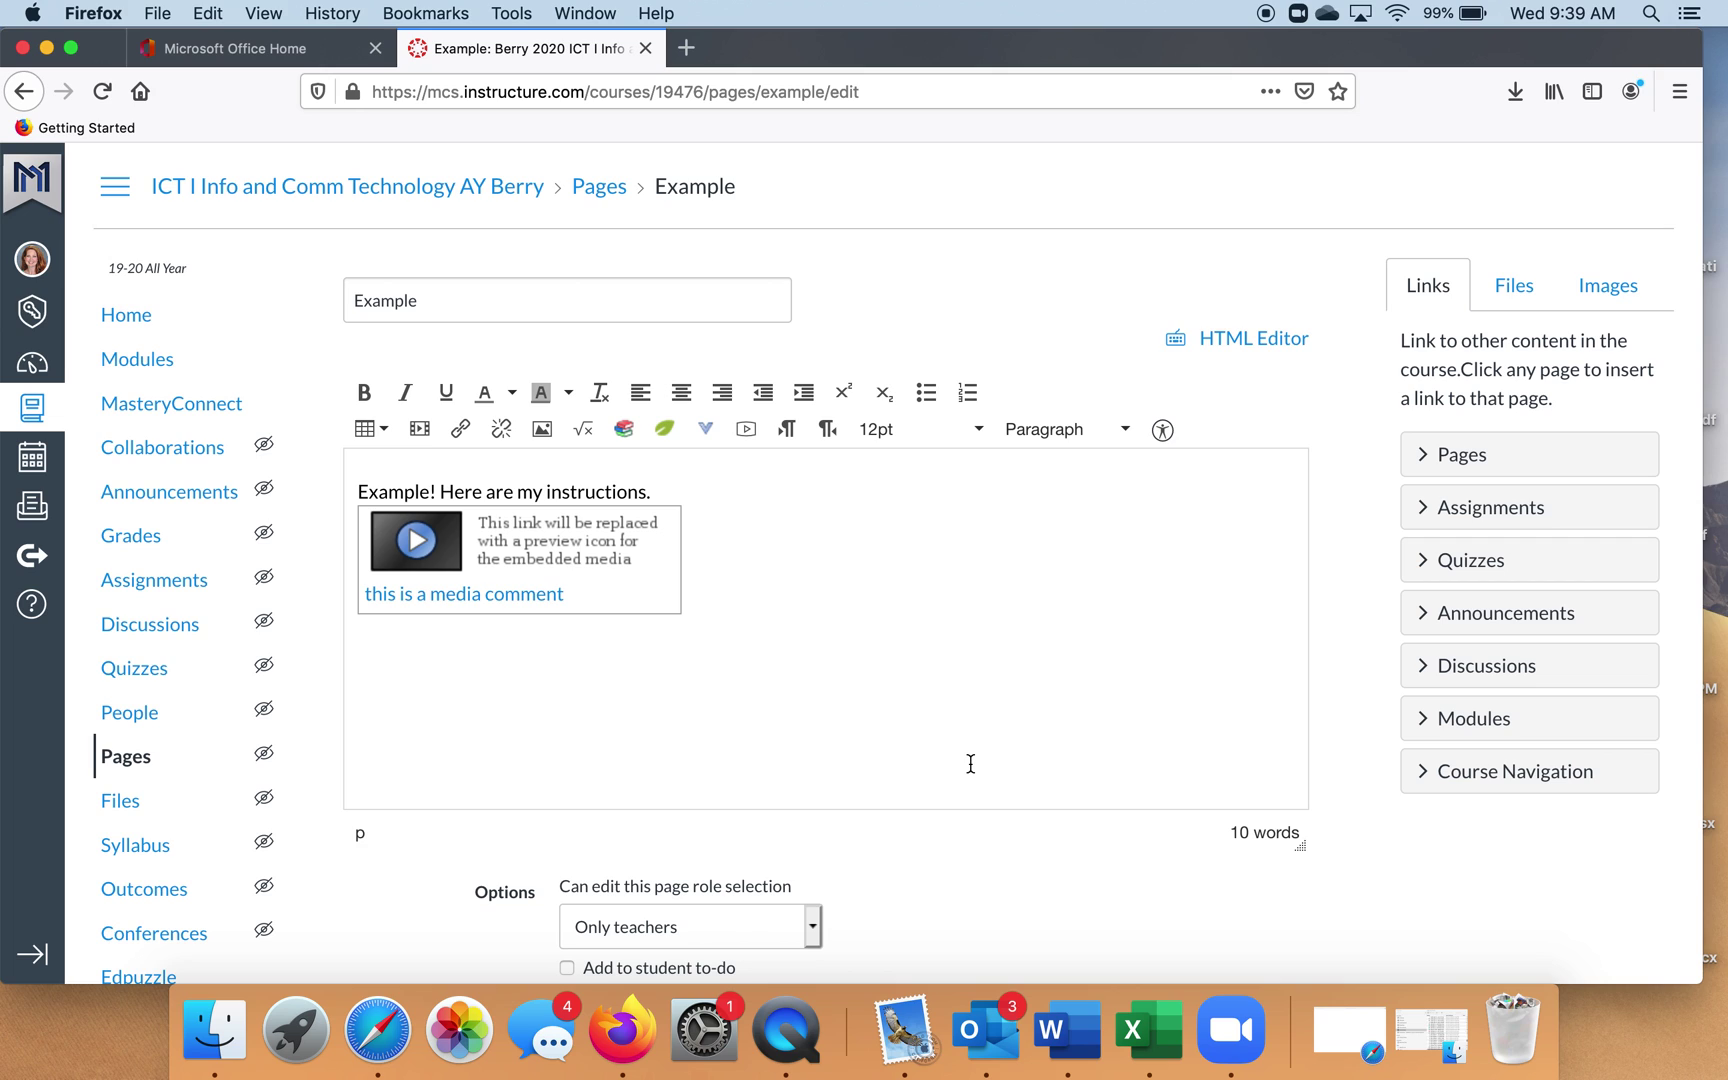
- Save the Example page with its instructions text and embedded video
{"action": "scroll", "coordinate": [971, 763], "scroll_direction": "down", "scroll_amount": 4}
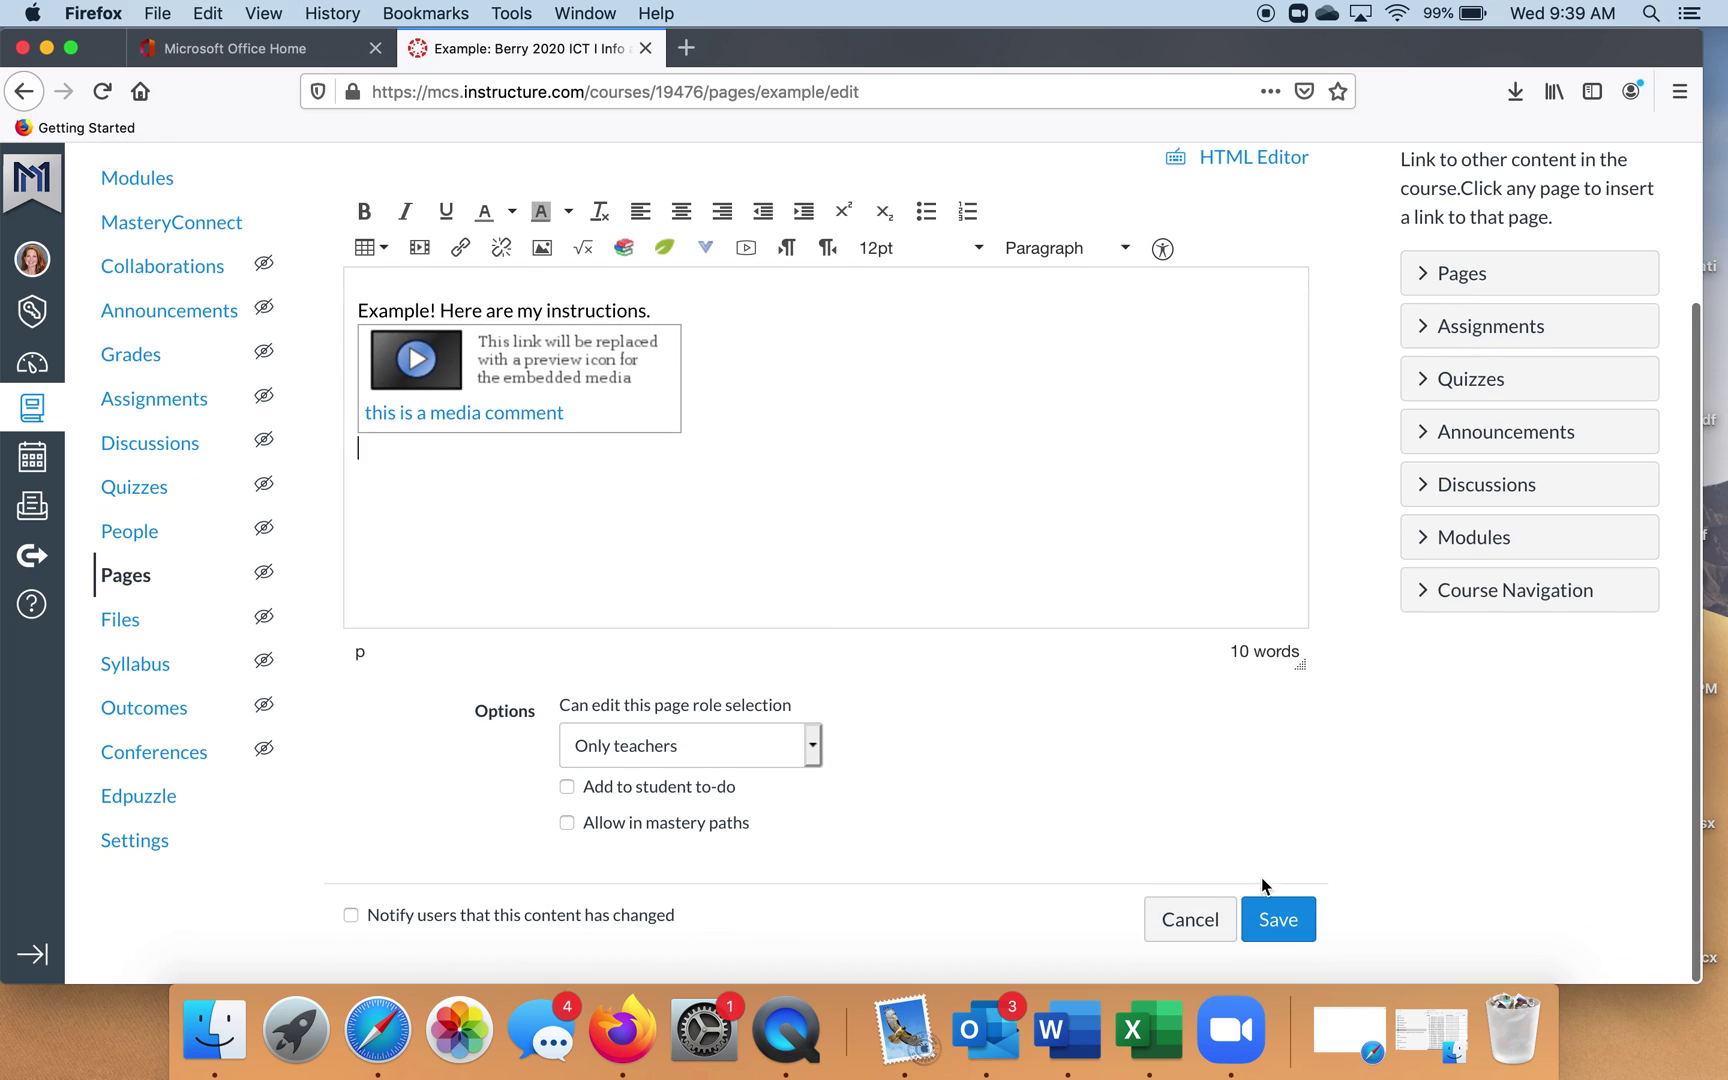
{"action": "left_click", "coordinate": [1299, 939]}
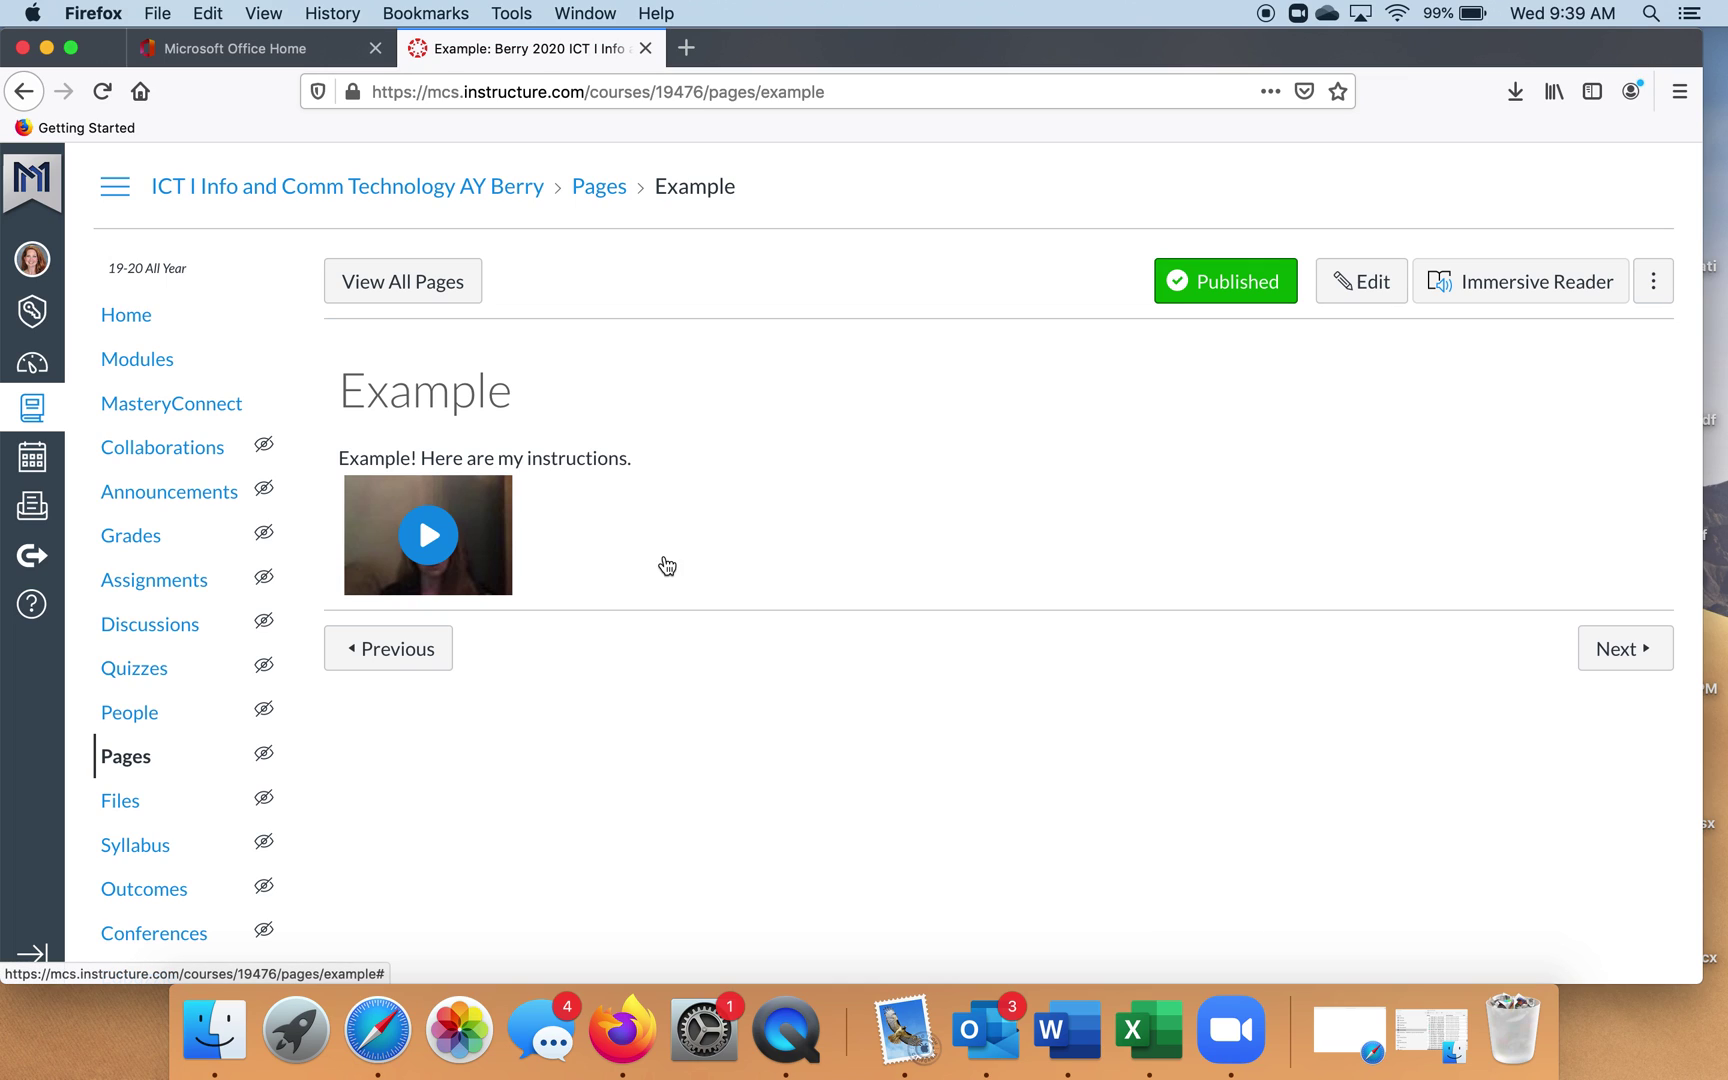
{"action": "left_click", "coordinate": [430, 533]}
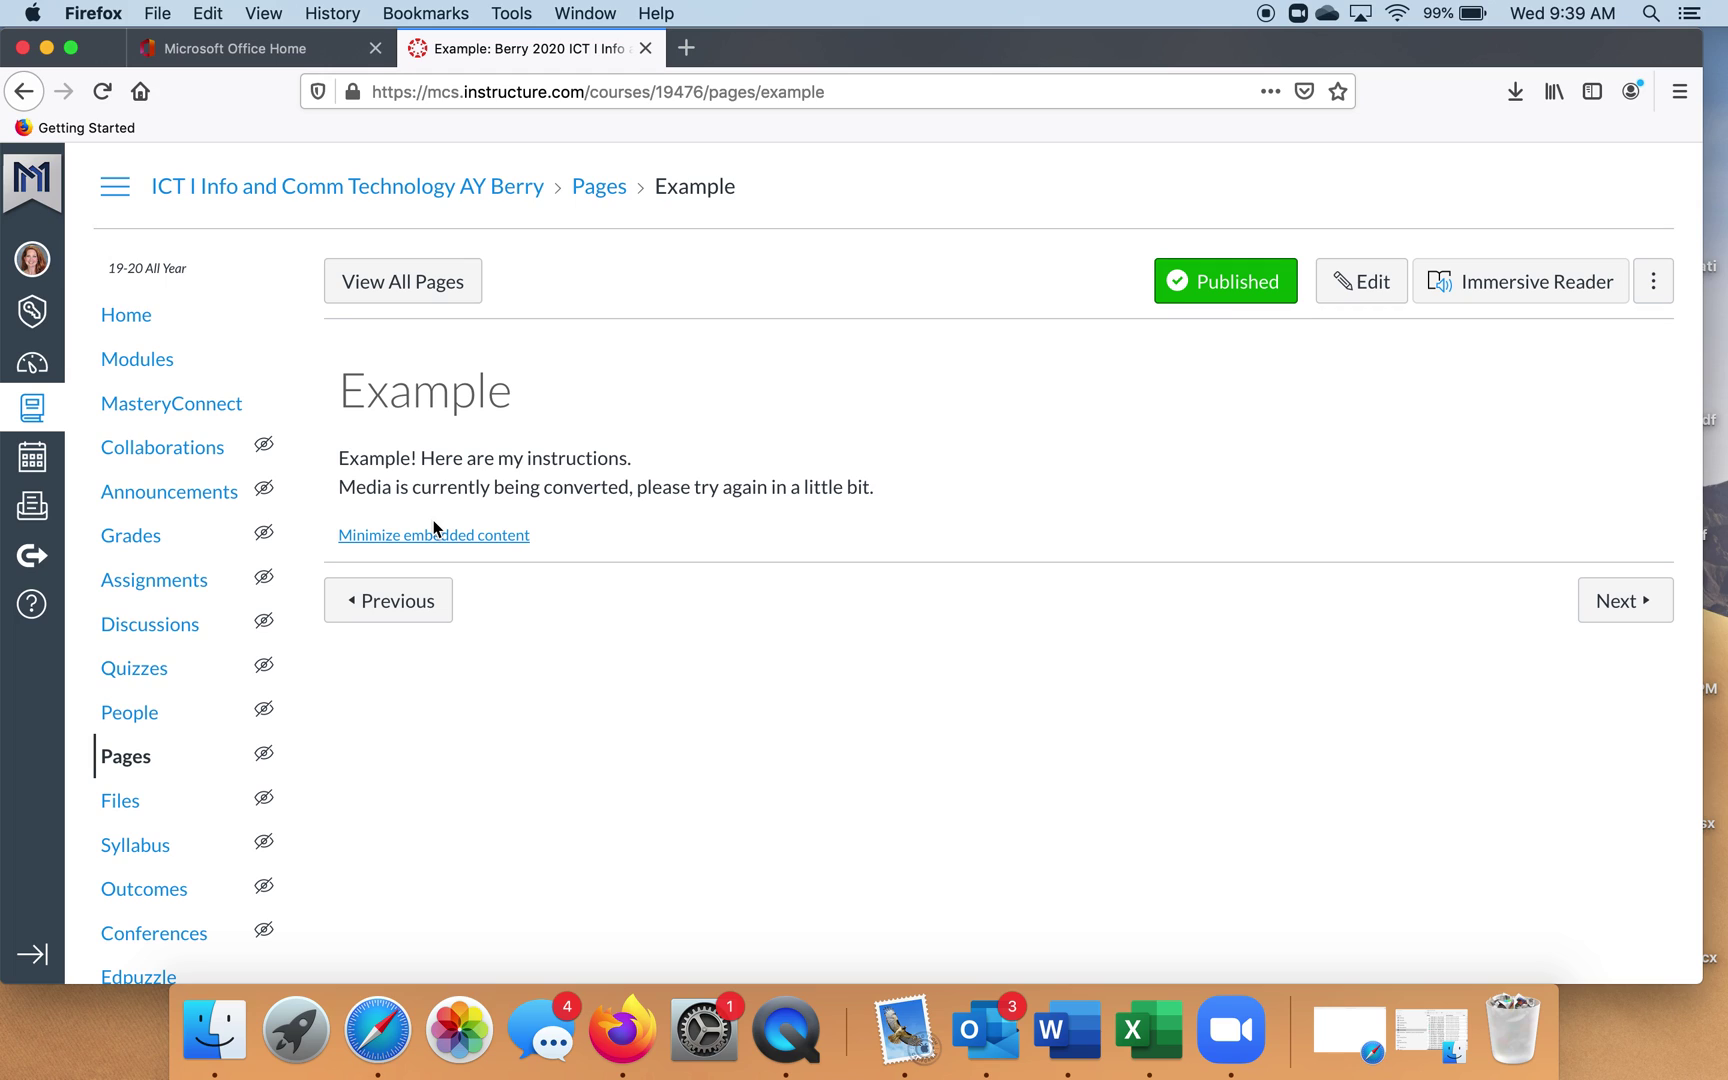
{"action": "left_click", "coordinate": [104, 96]}
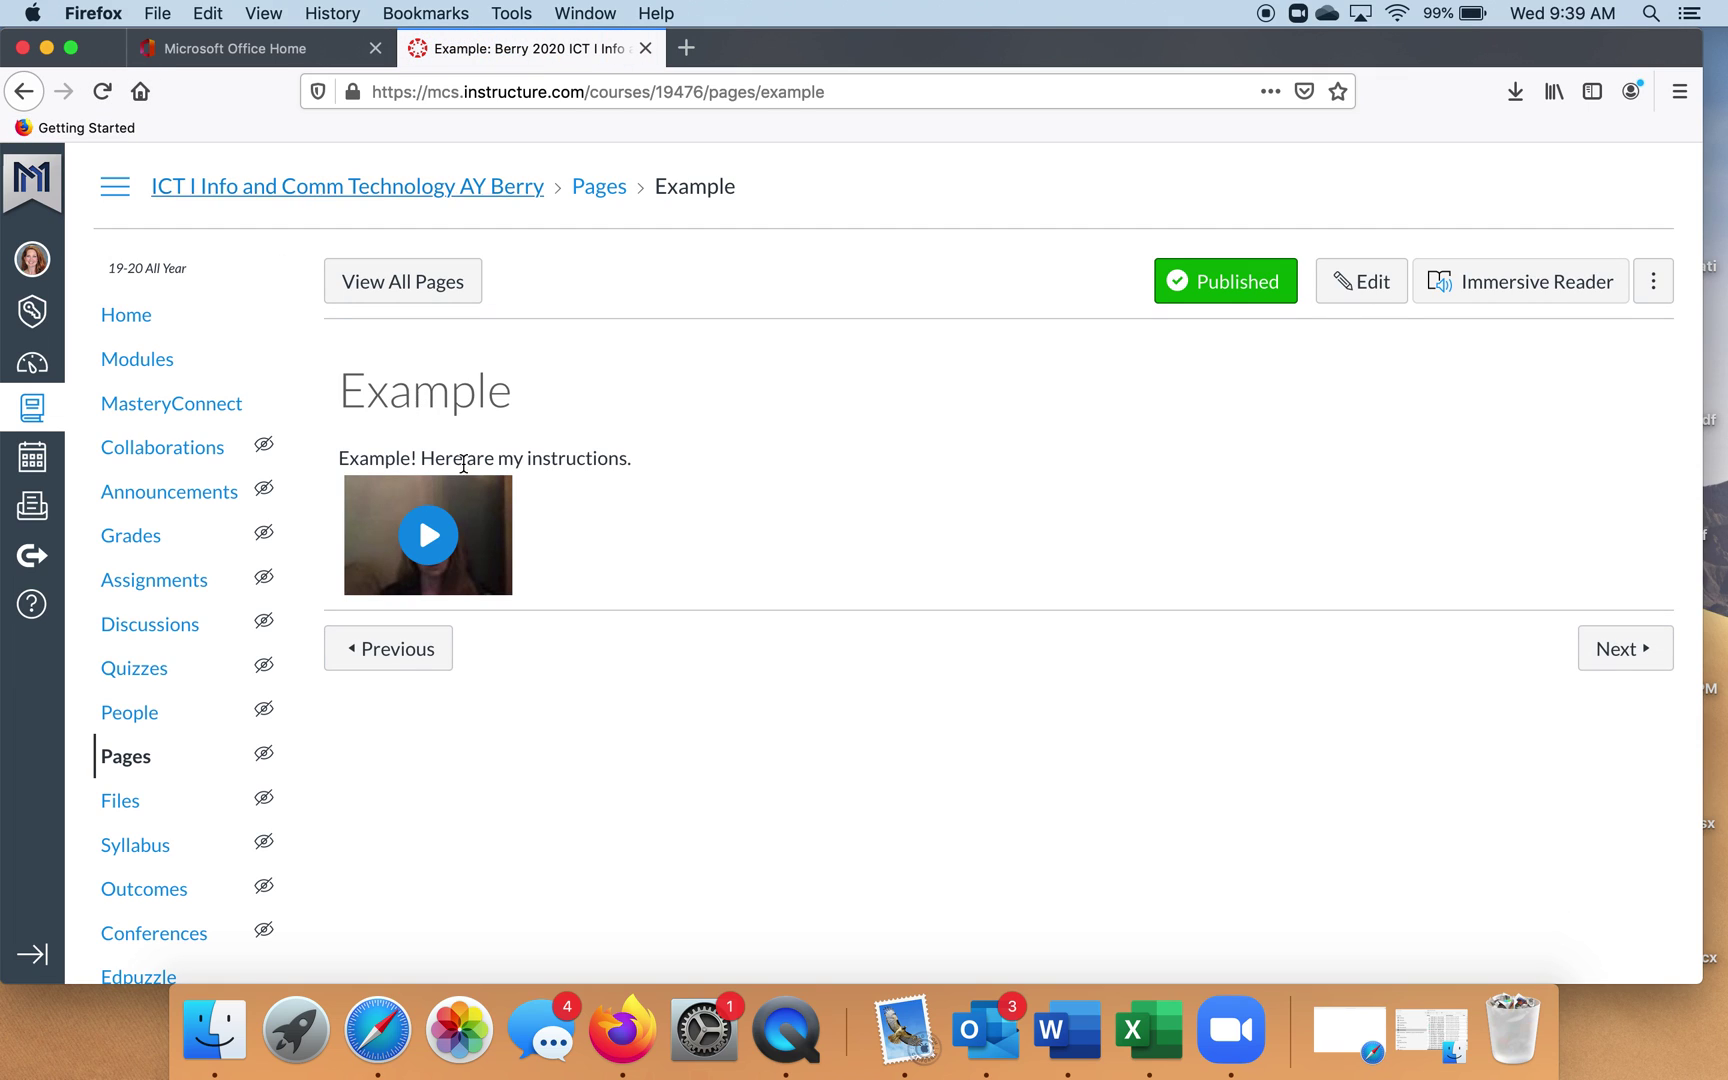
{"action": "left_click", "coordinate": [443, 544]}
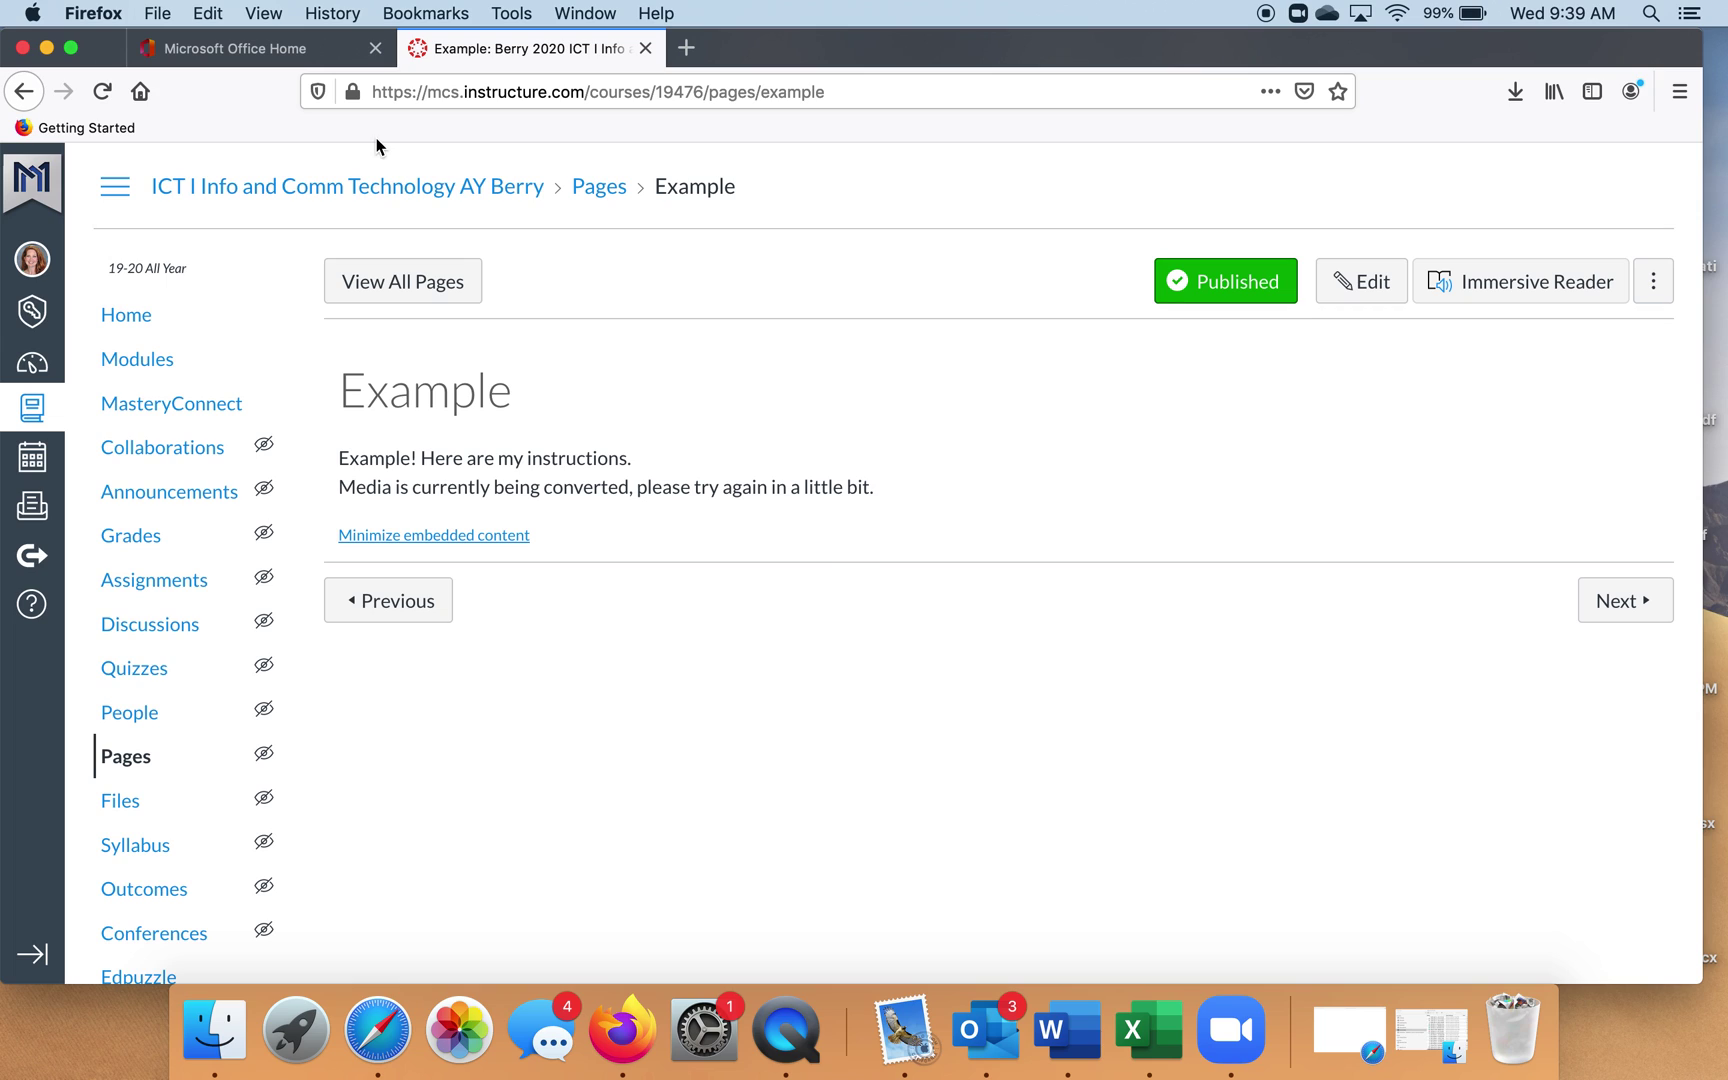
{"action": "left_click", "coordinate": [101, 90]}
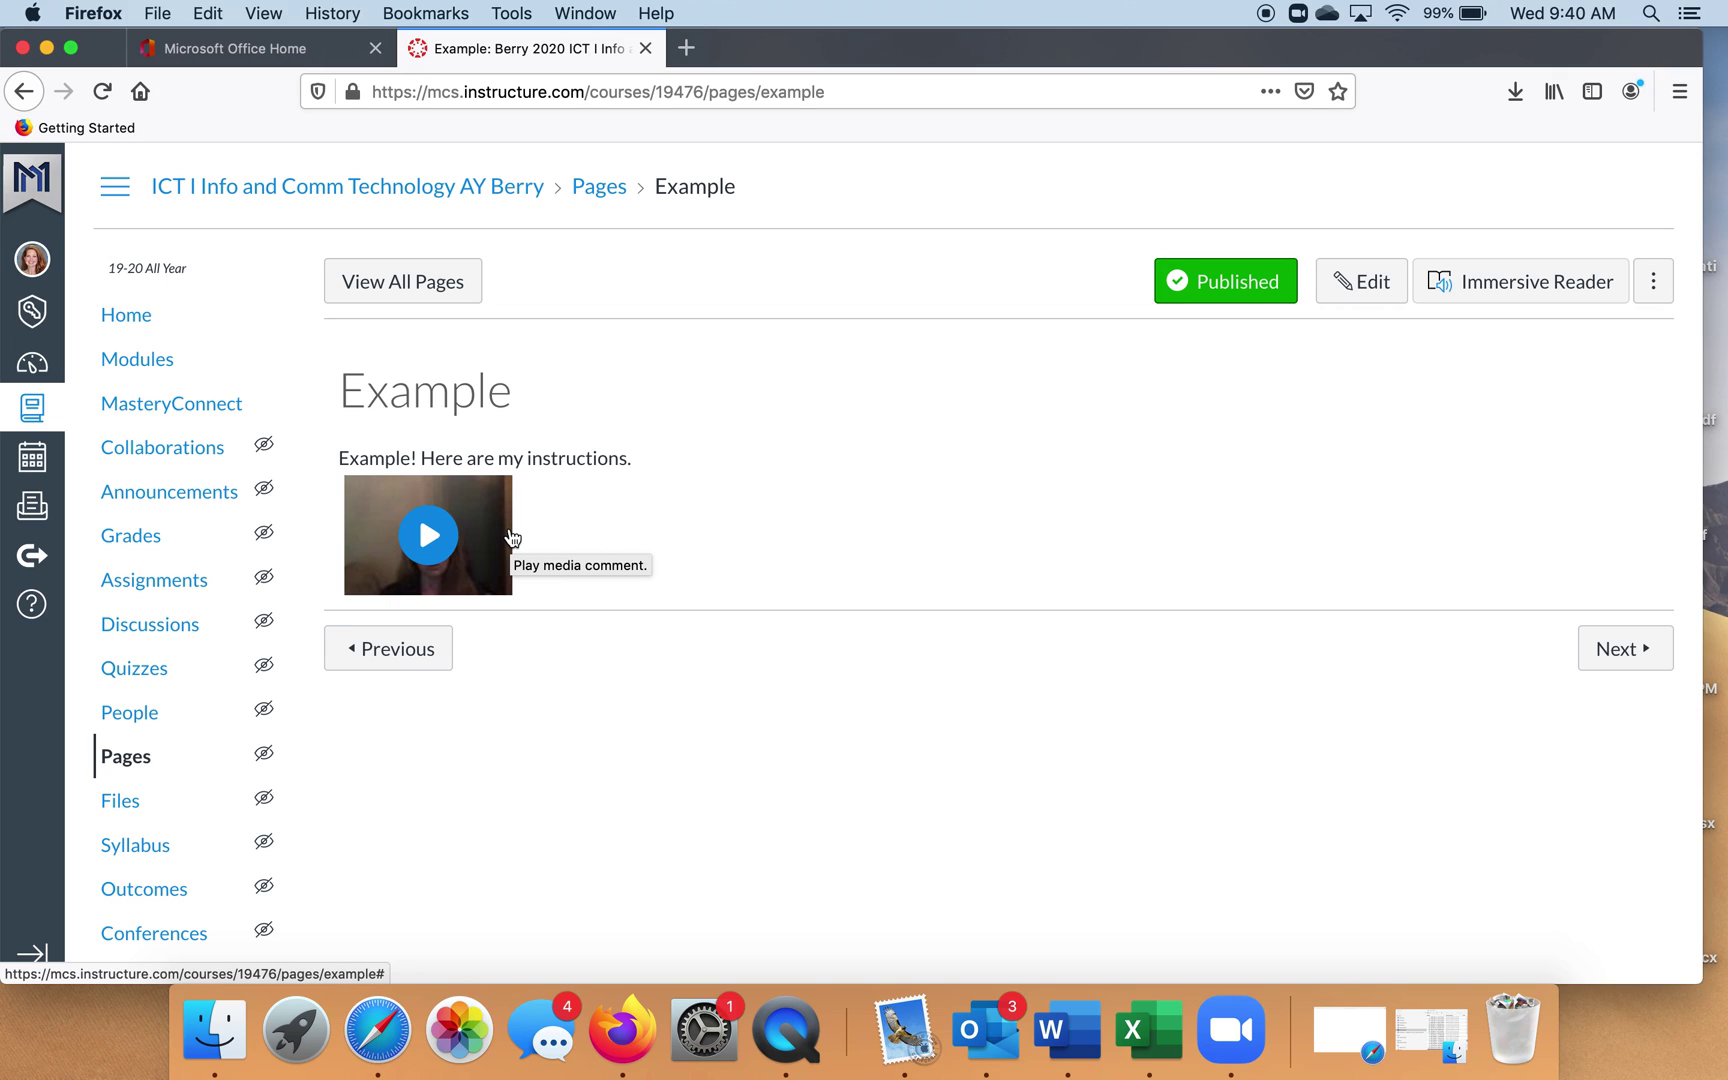
{"action": "left_click", "coordinate": [99, 94]}
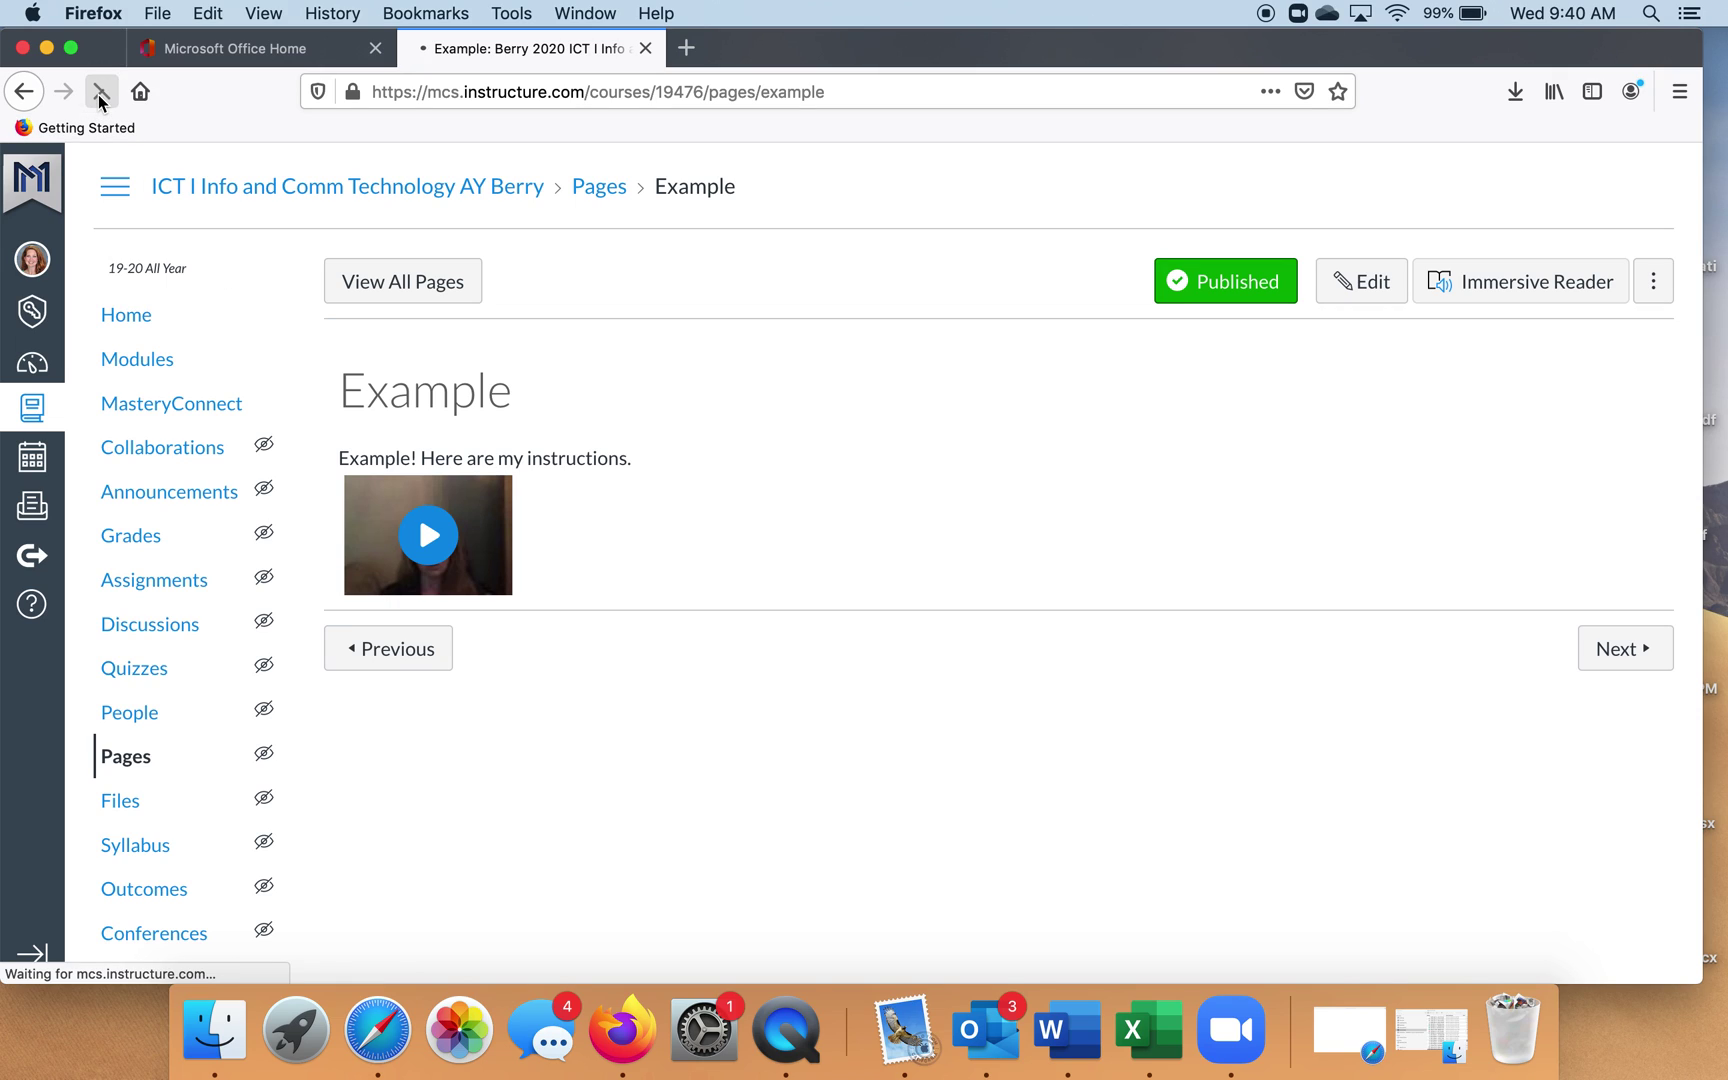